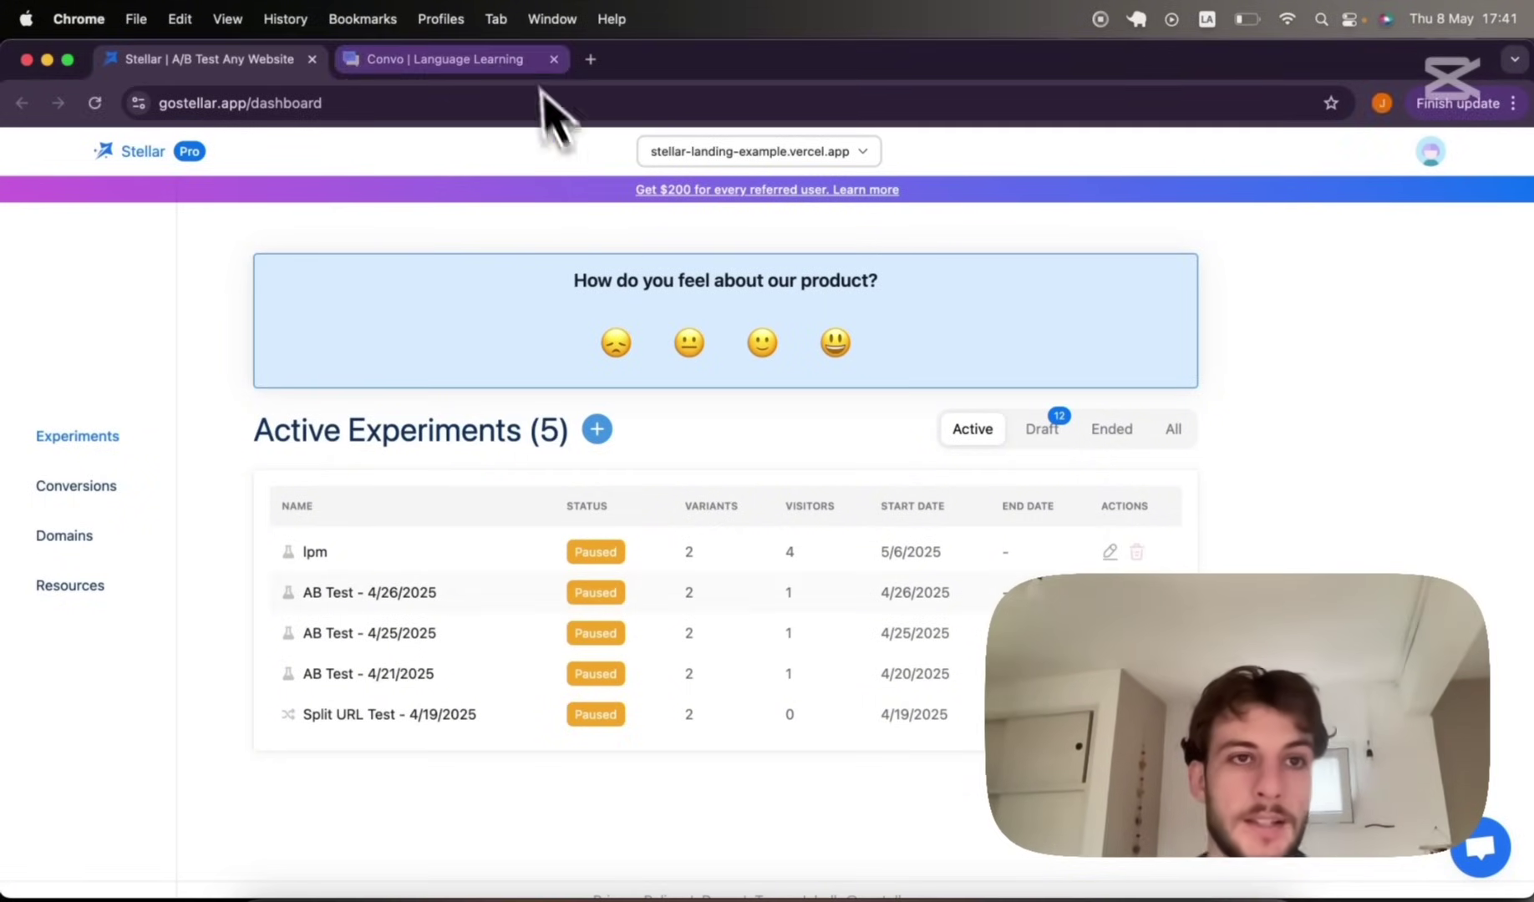
# Select and inspect the Stellar dashboard address in the address bar
pyautogui.click(293, 102)
pyautogui.click(240, 164)
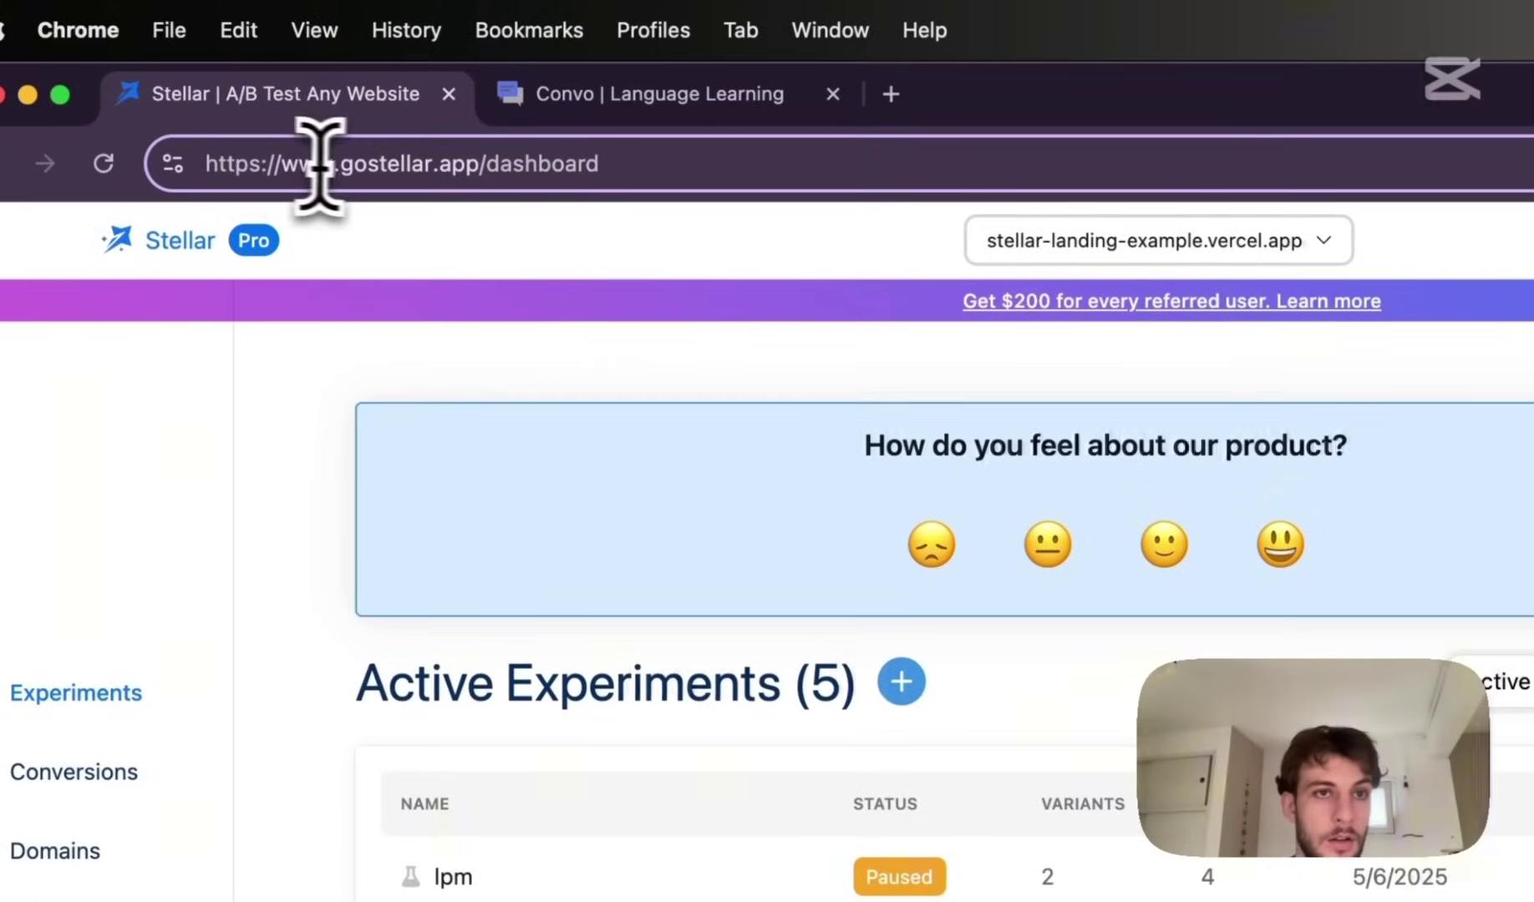
pyautogui.moveTo(346, 162); pyautogui.dragTo(774, 164)
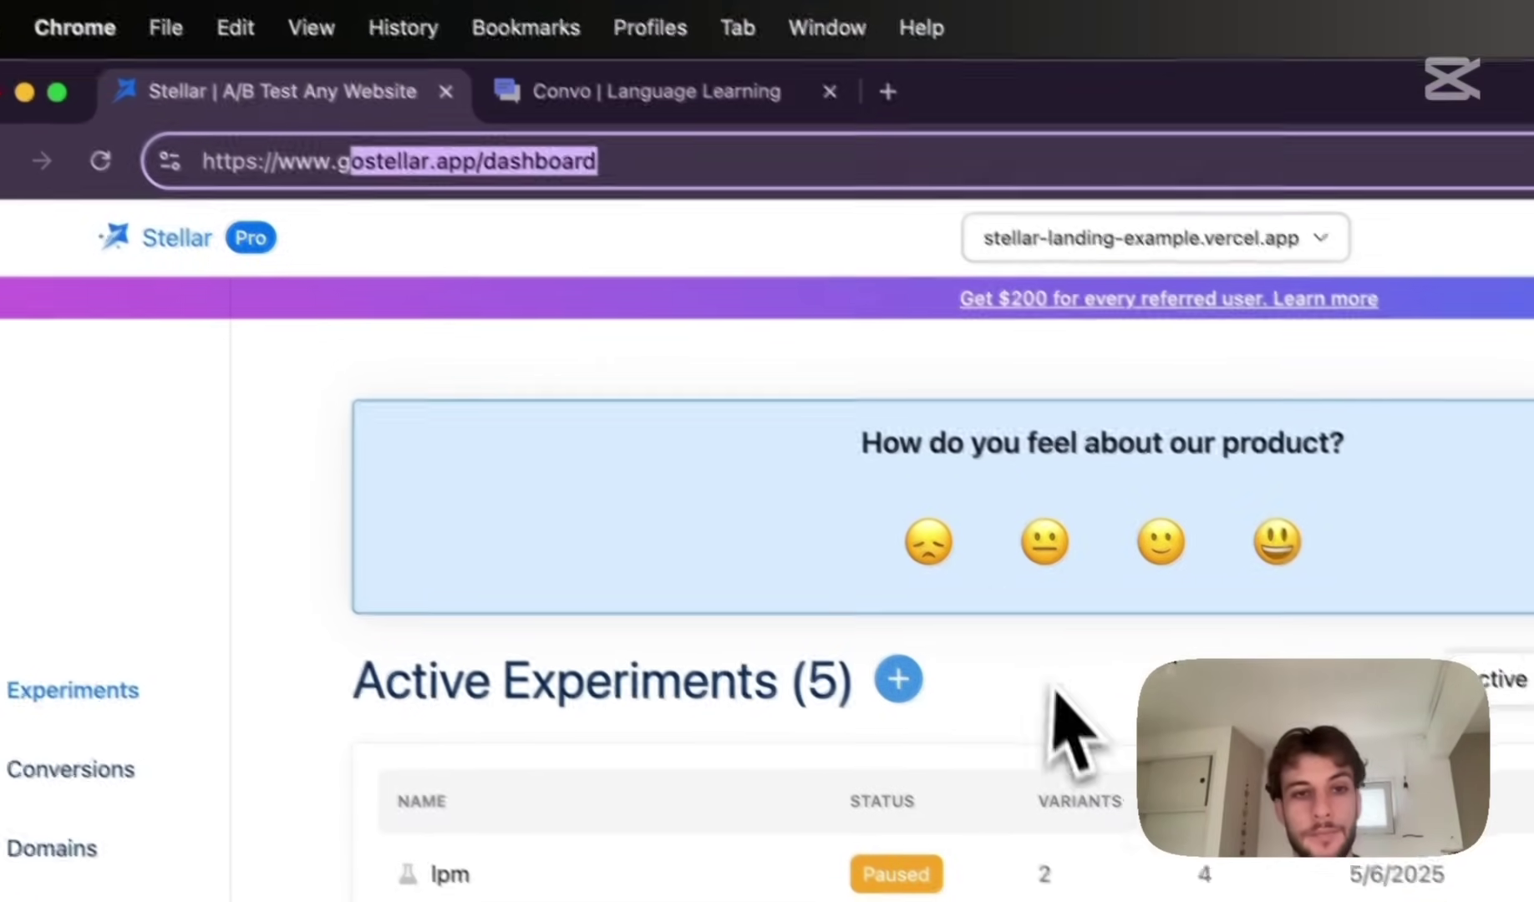
pyautogui.click(1055, 692)
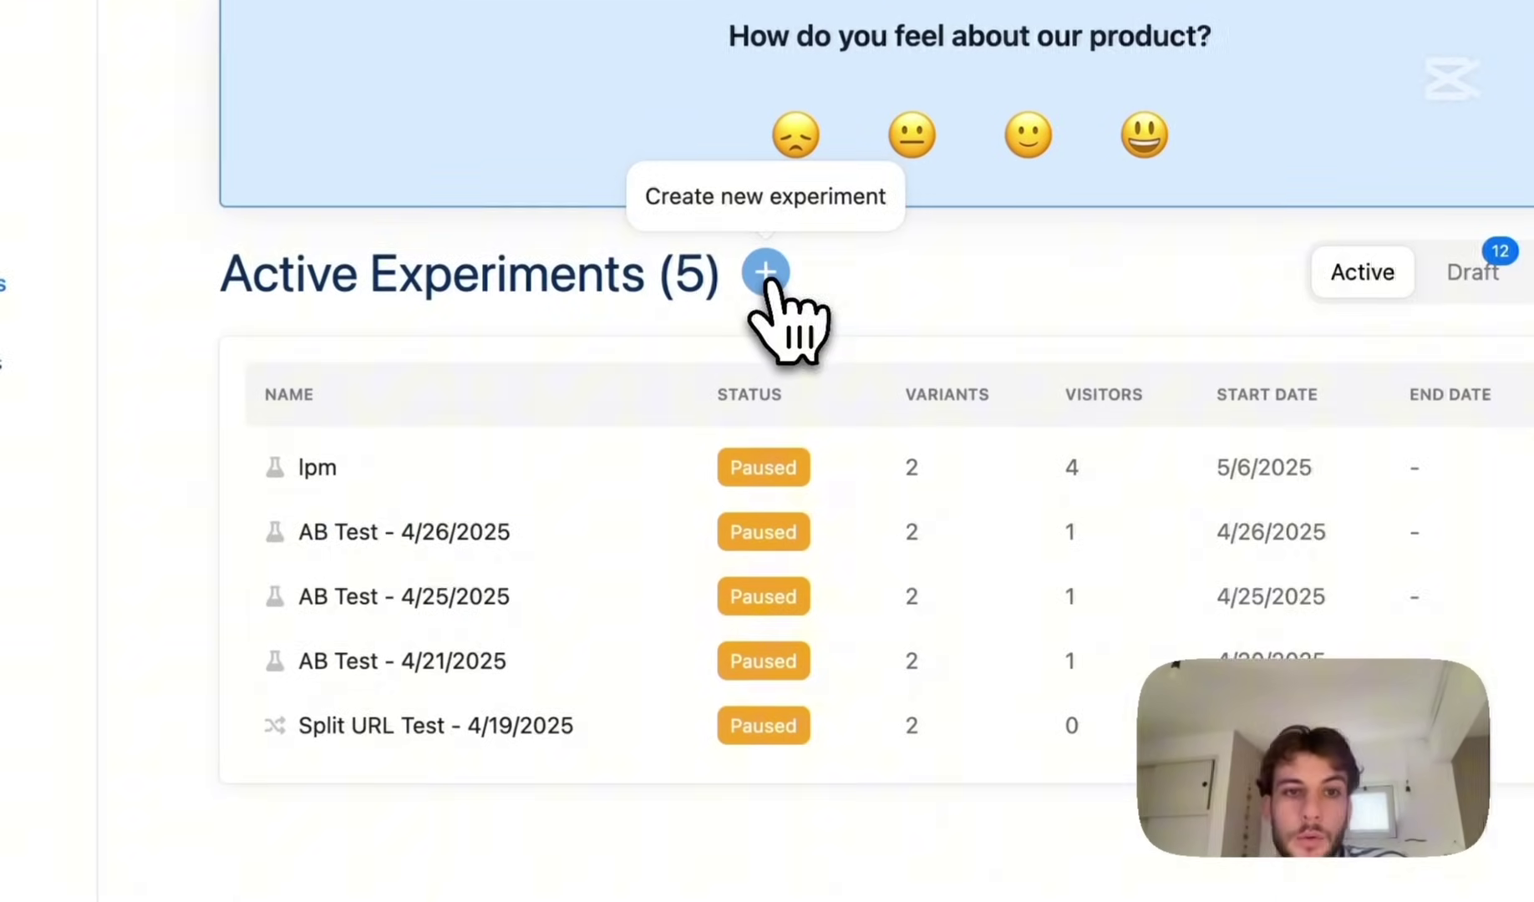
# Start a new Split URL experiment and focus its base URL field
pyautogui.click(767, 278)
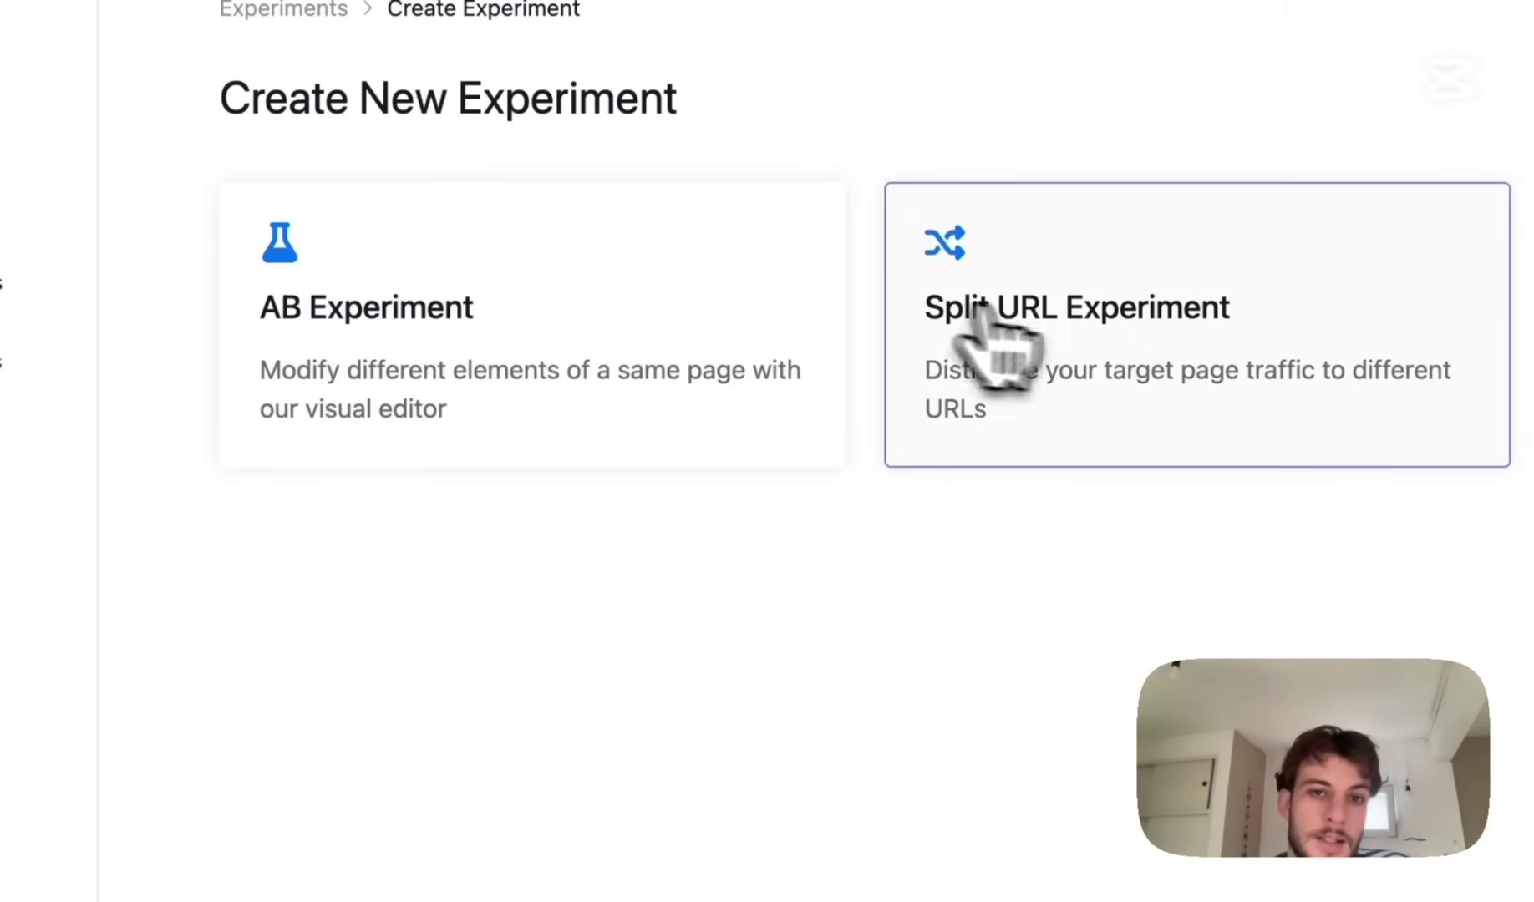
pyautogui.click(1075, 350)
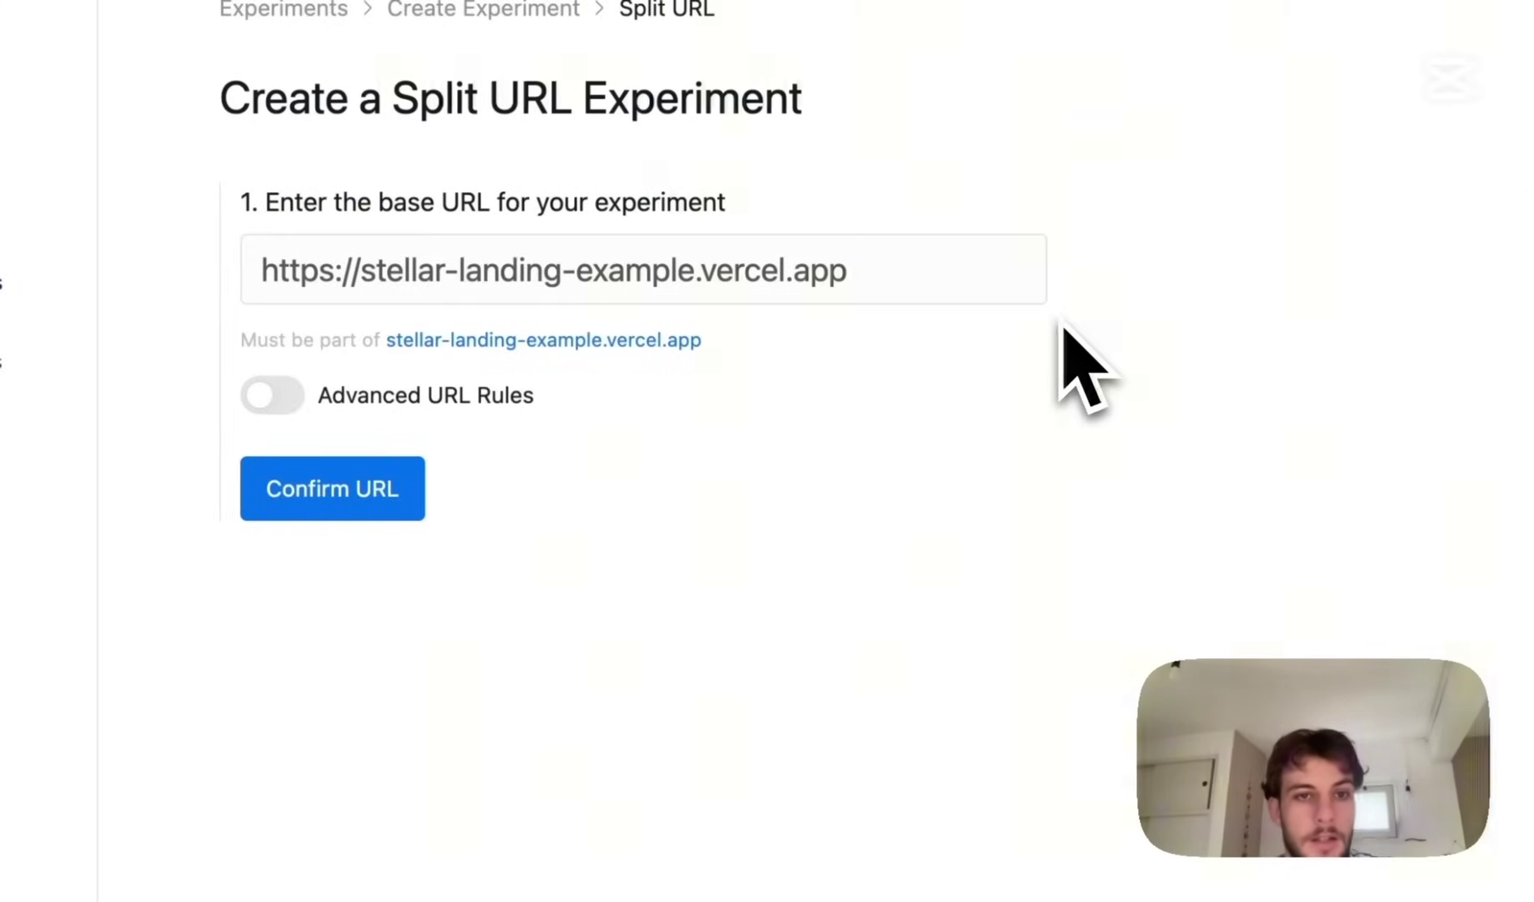
pyautogui.click(883, 269)
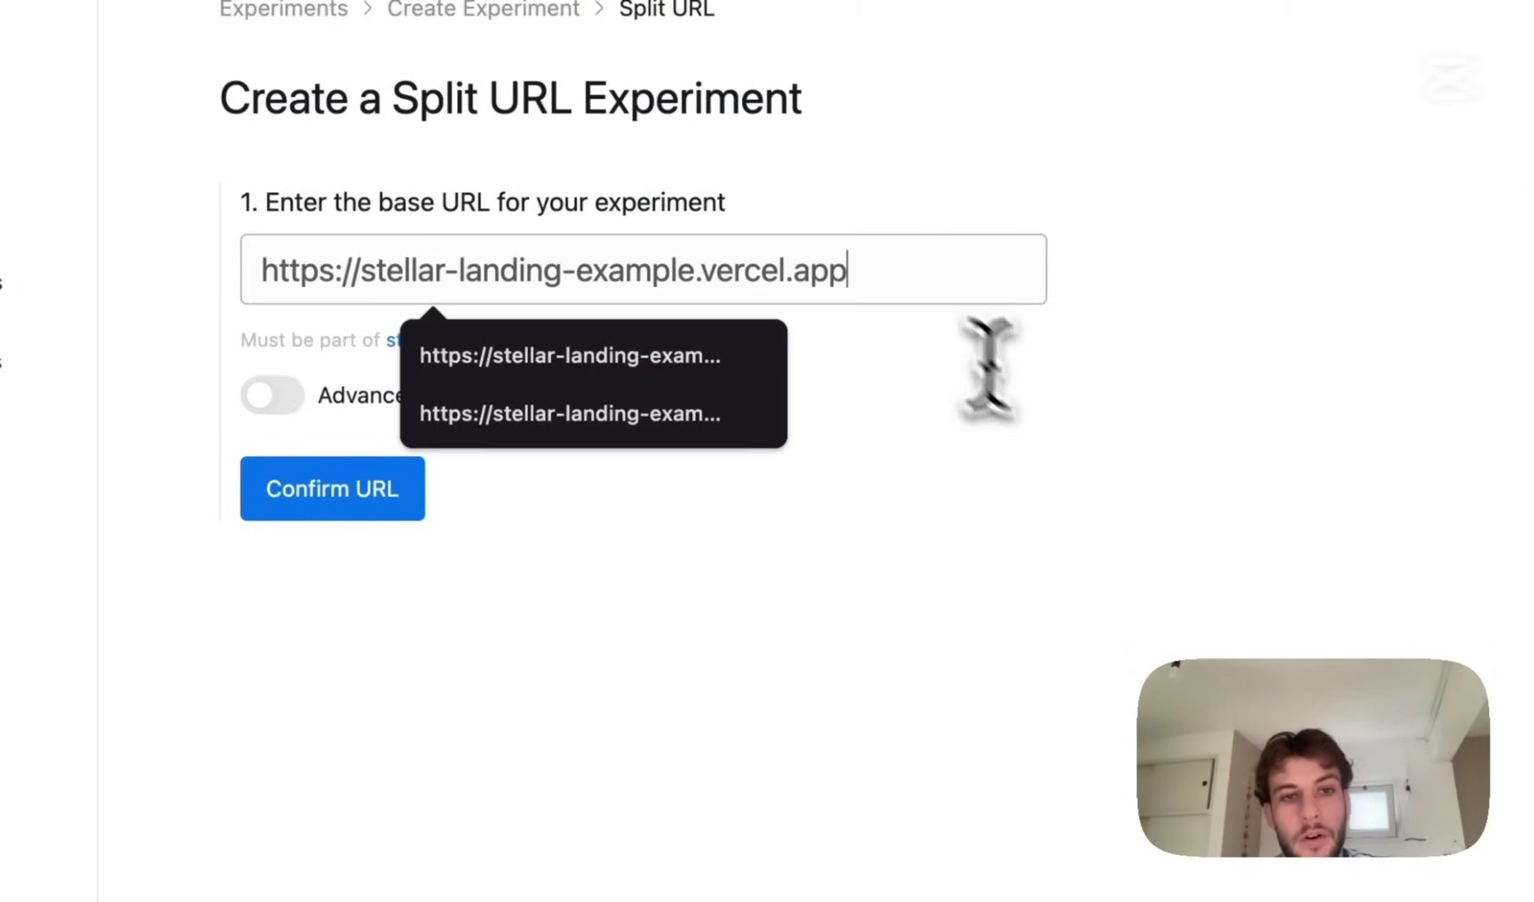
pyautogui.click(1063, 435)
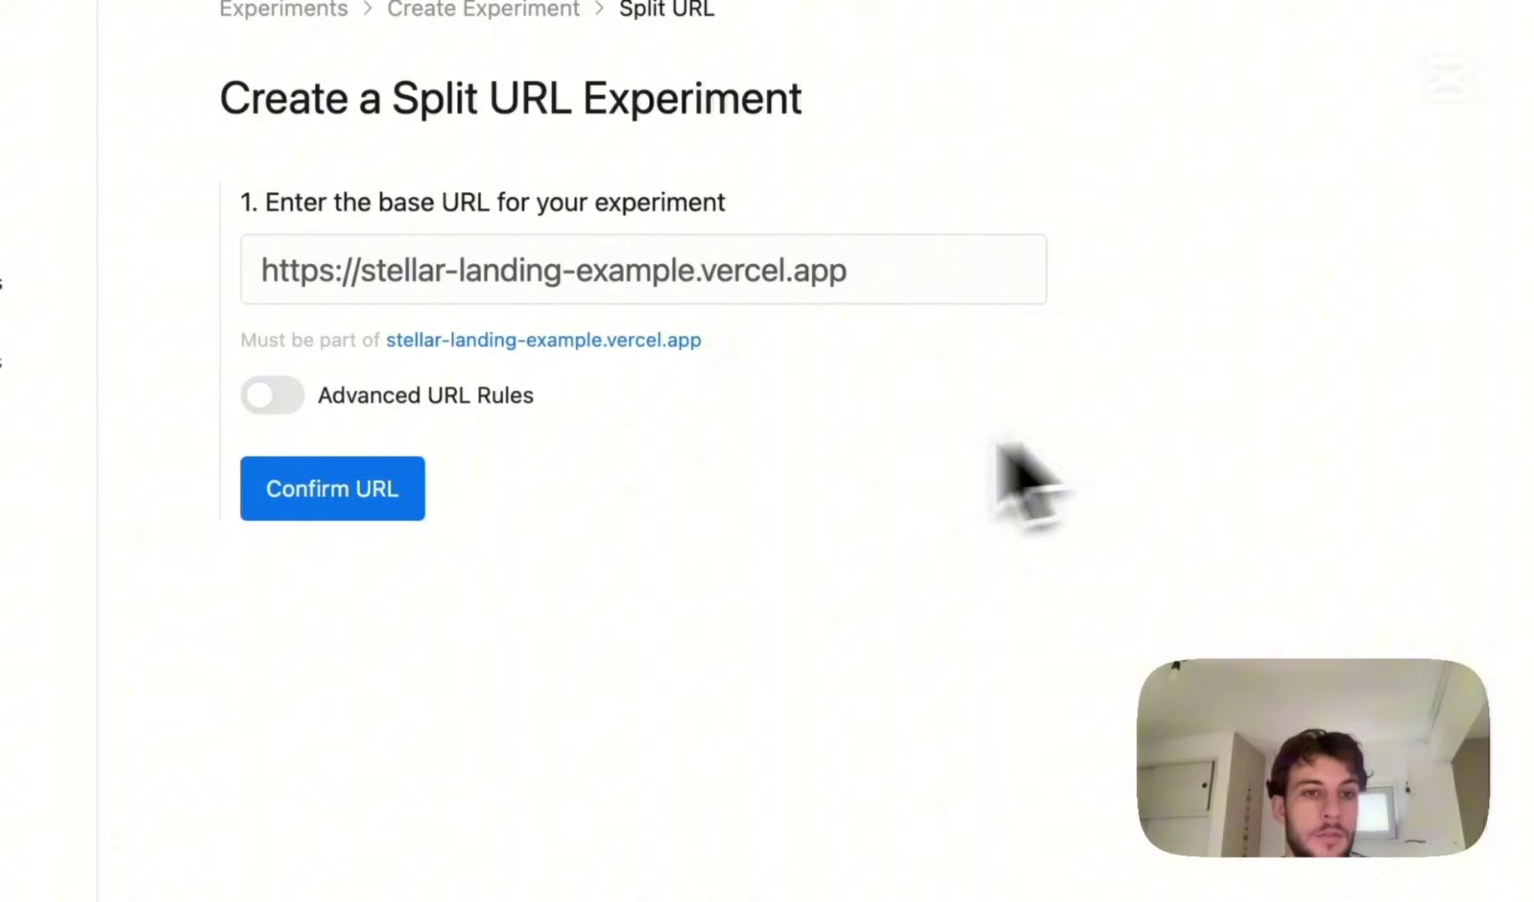
pyautogui.click(414, 497)
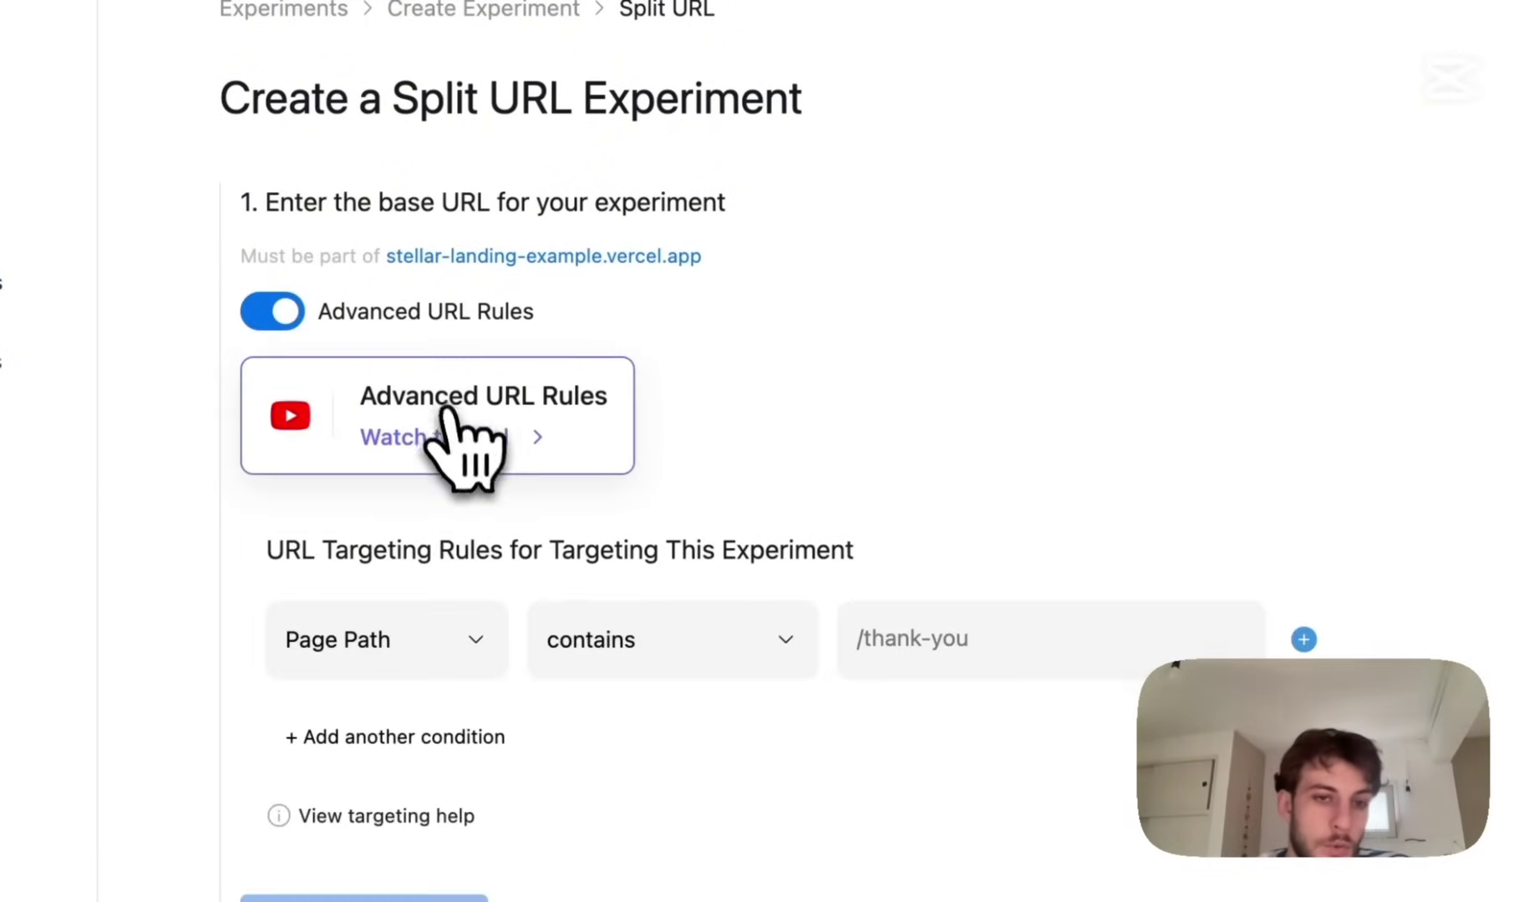
pyautogui.scroll(-1, 548, 668)
pyautogui.click(441, 595)
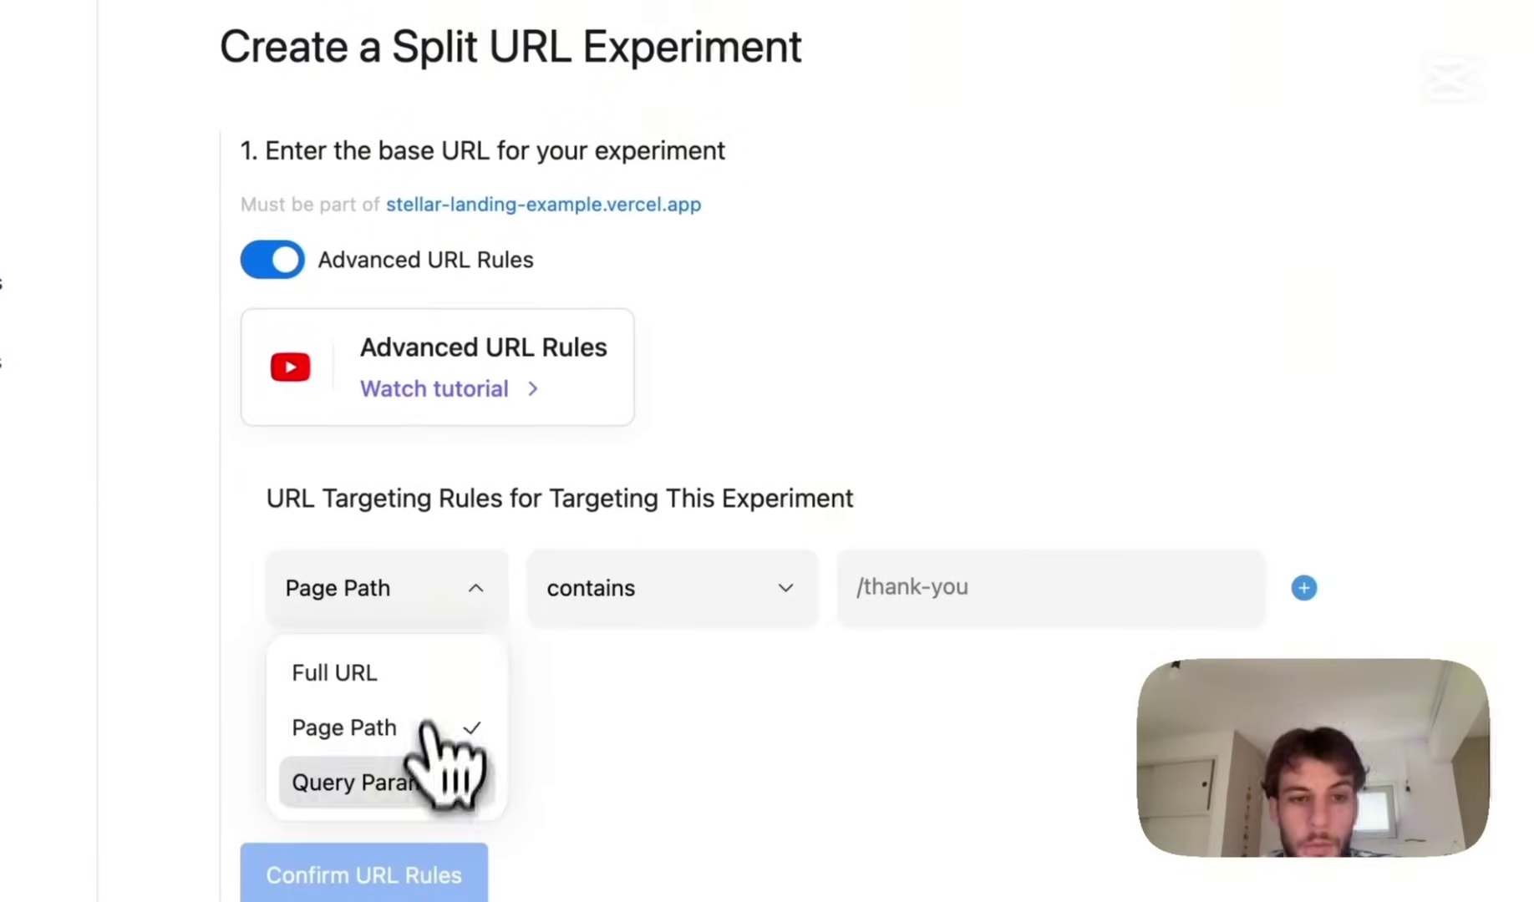
pyautogui.click(416, 786)
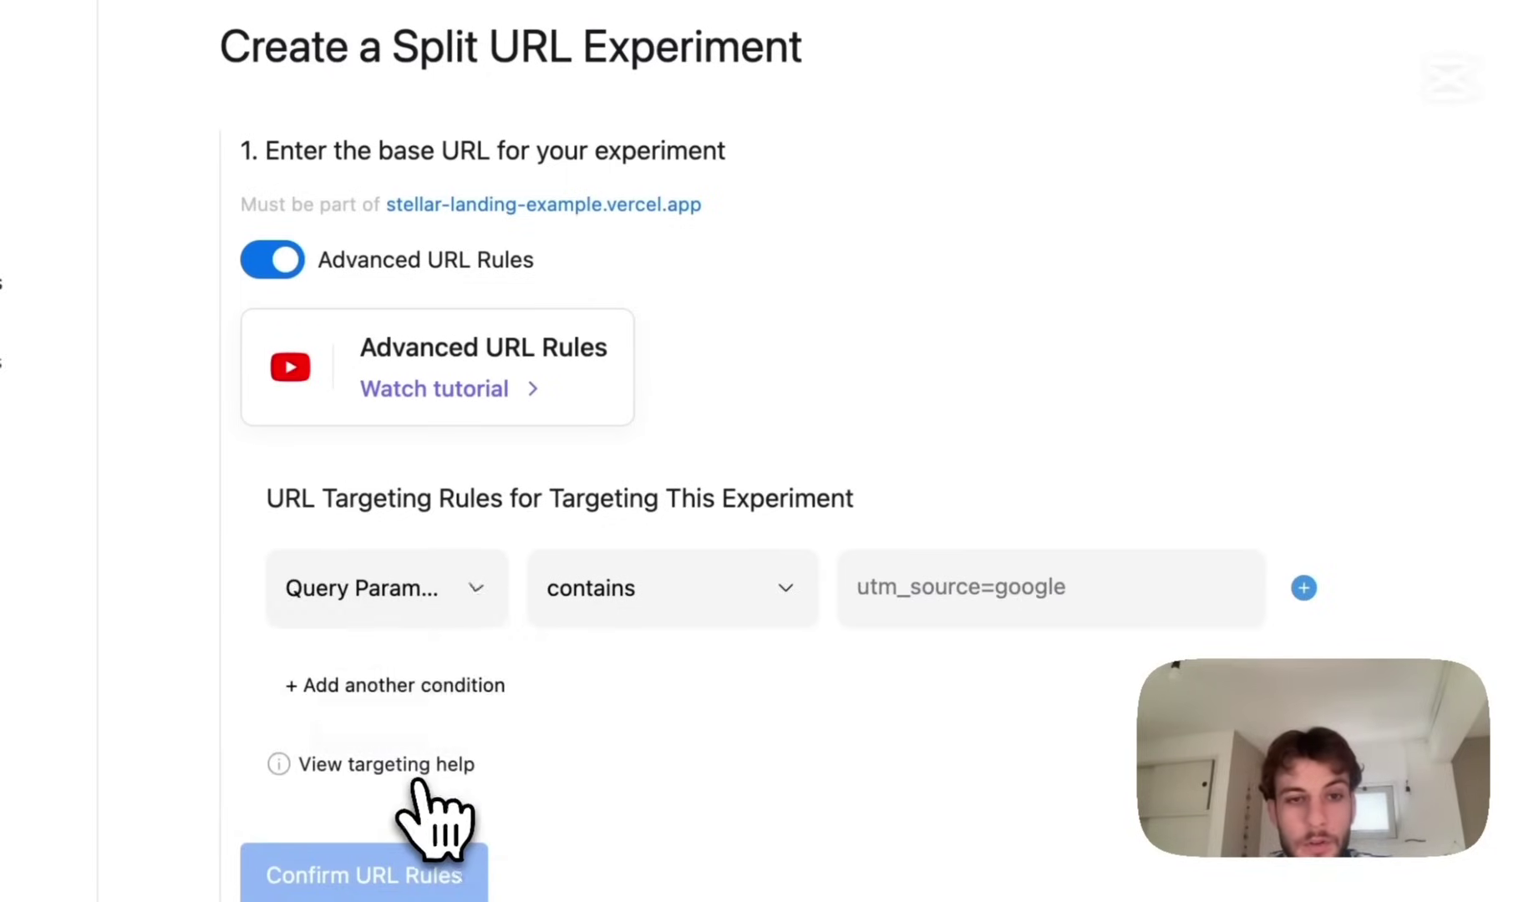
pyautogui.click(480, 589)
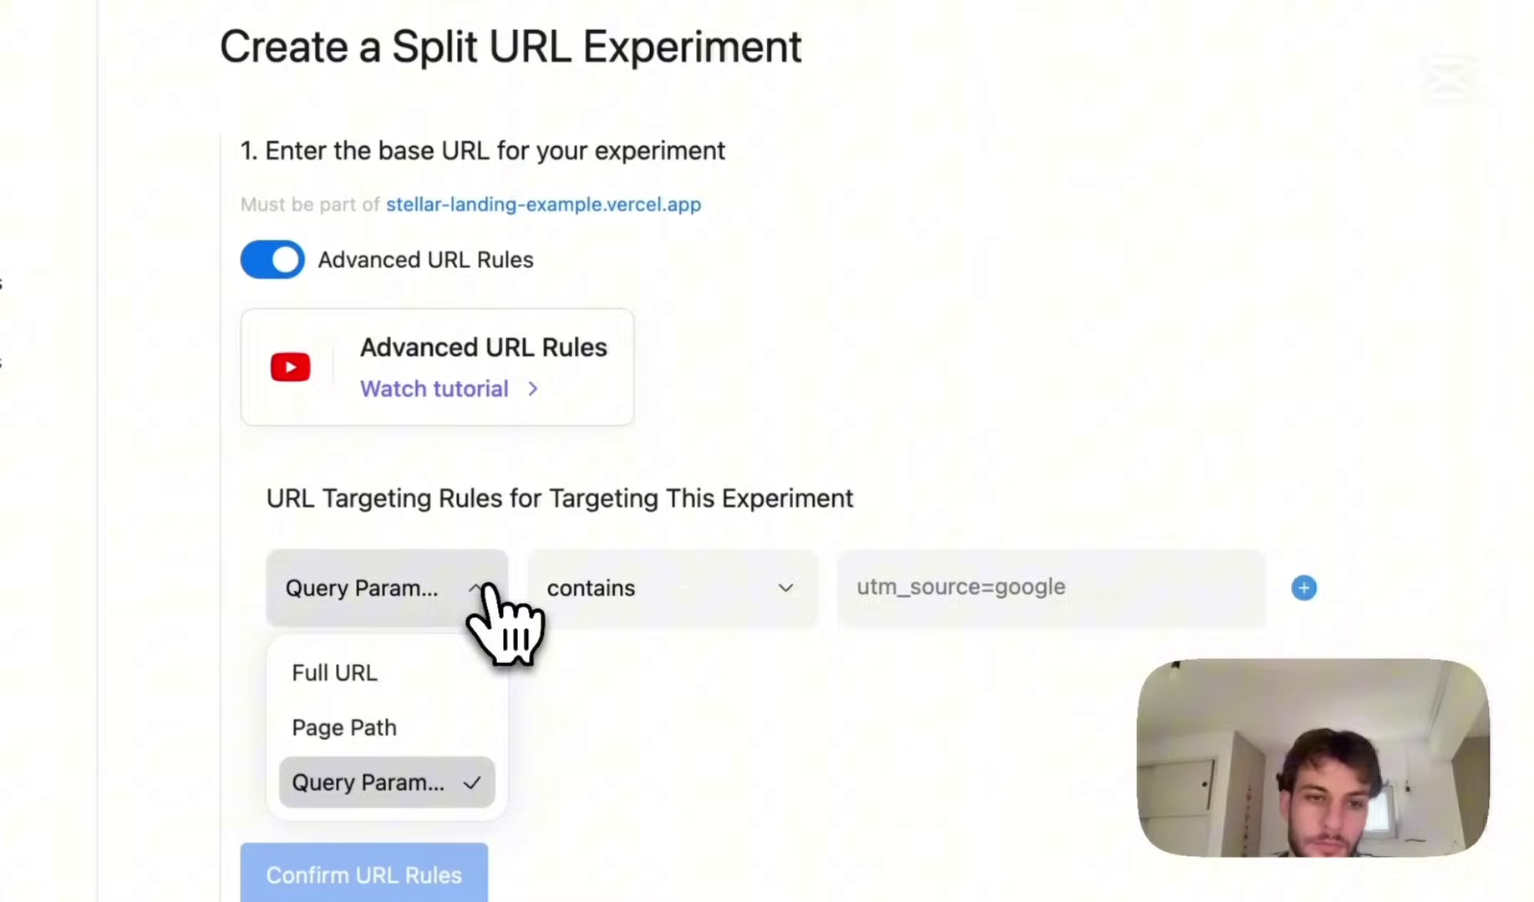
pyautogui.click(480, 261)
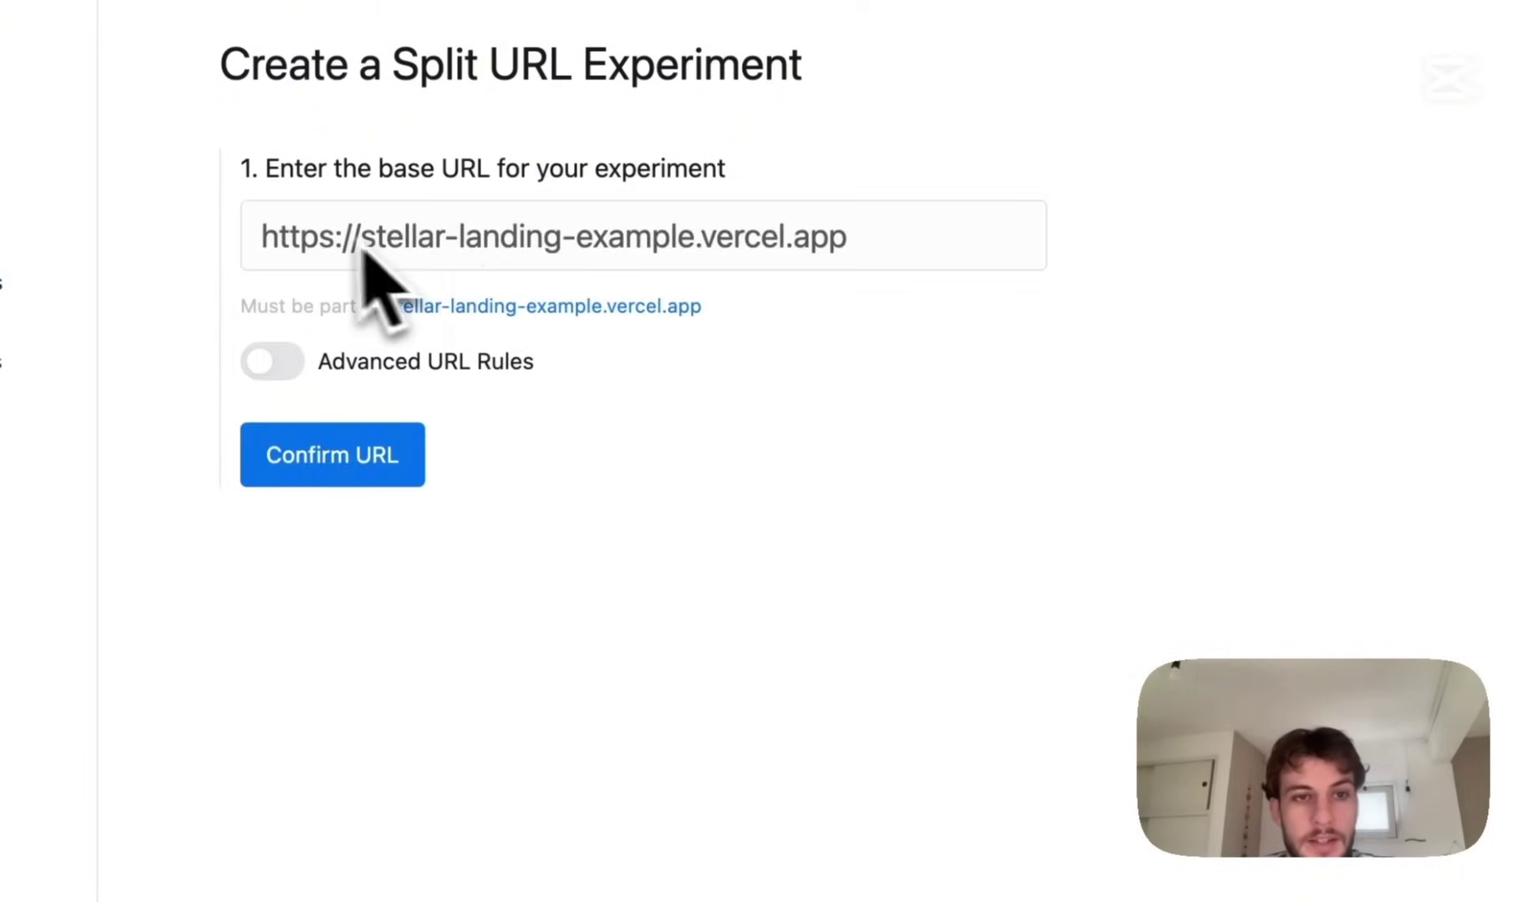
pyautogui.click(396, 458)
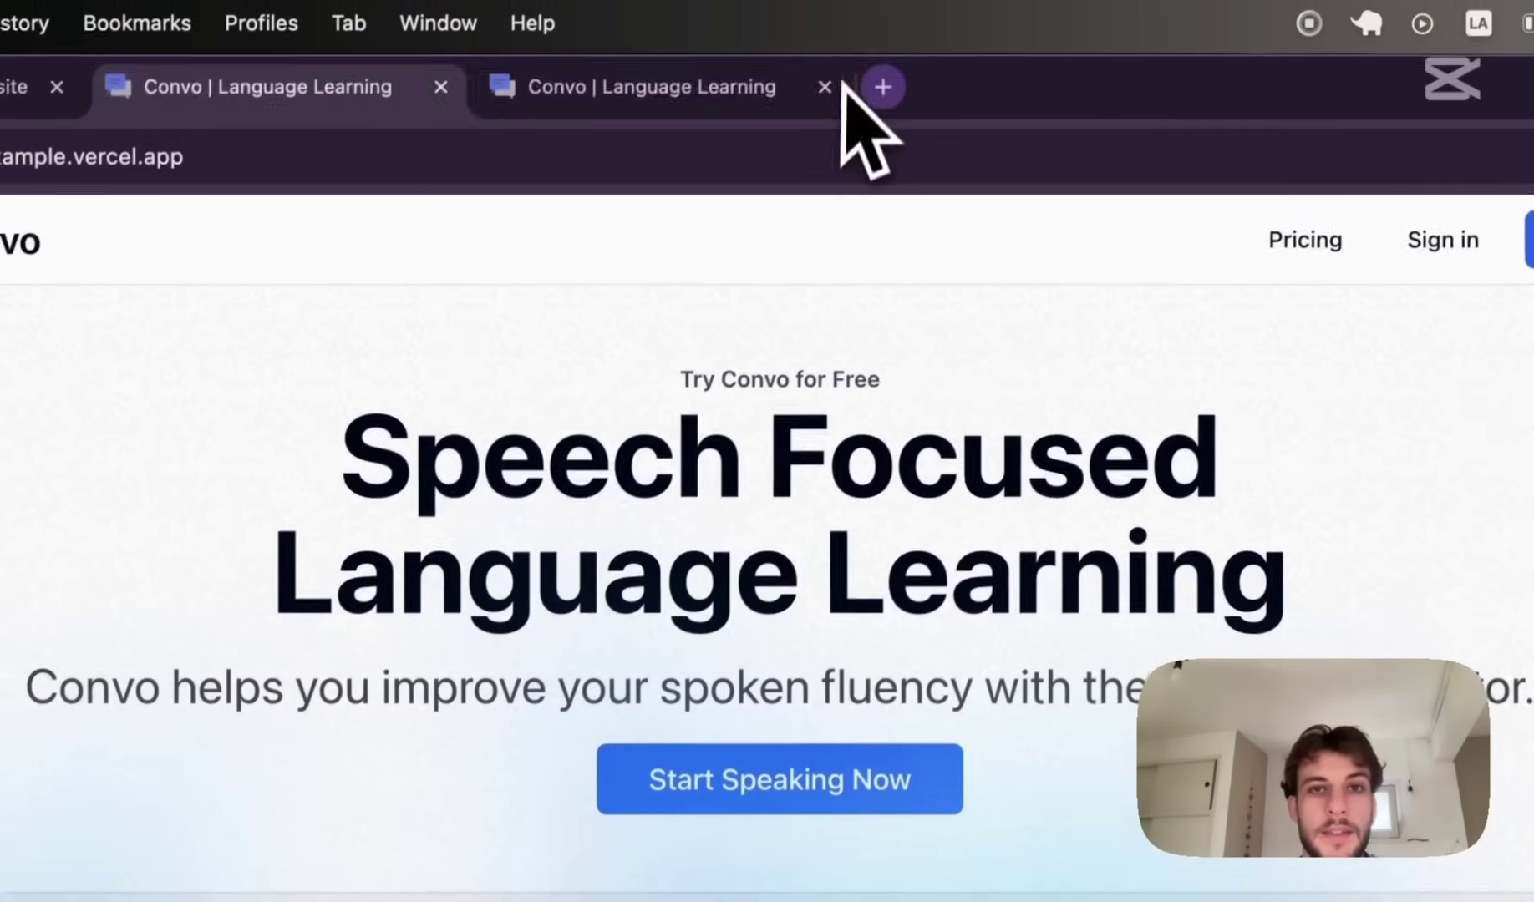
# Close the duplicate Convo tab, load the /B landing page, then go back to Stellar
pyautogui.click(822, 94)
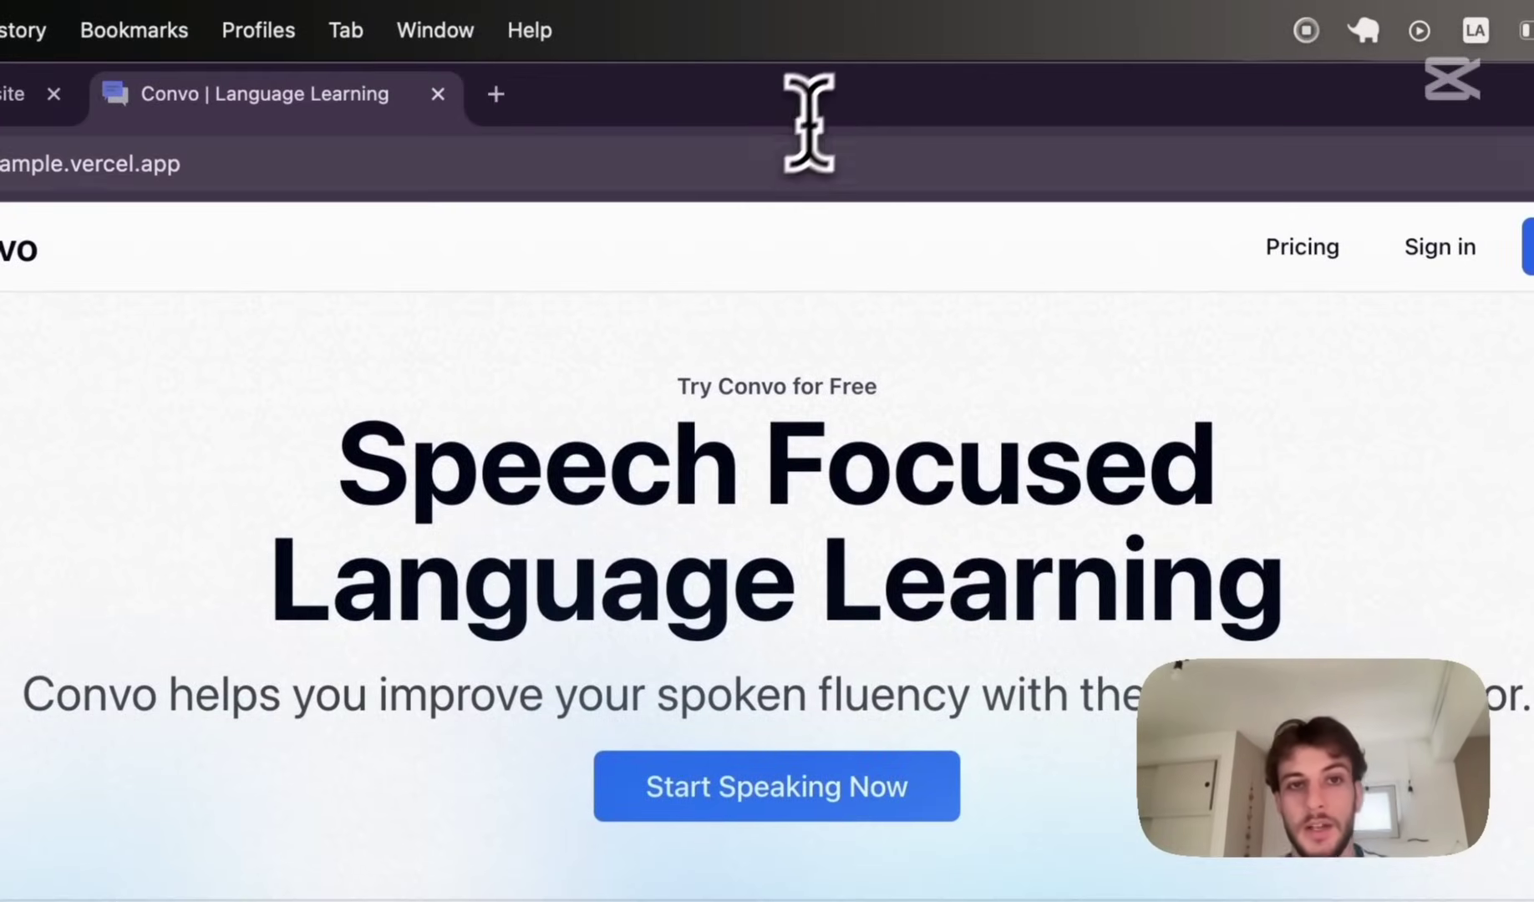
pyautogui.click(780, 152)
pyautogui.click(779, 155)
pyautogui.write('/B')
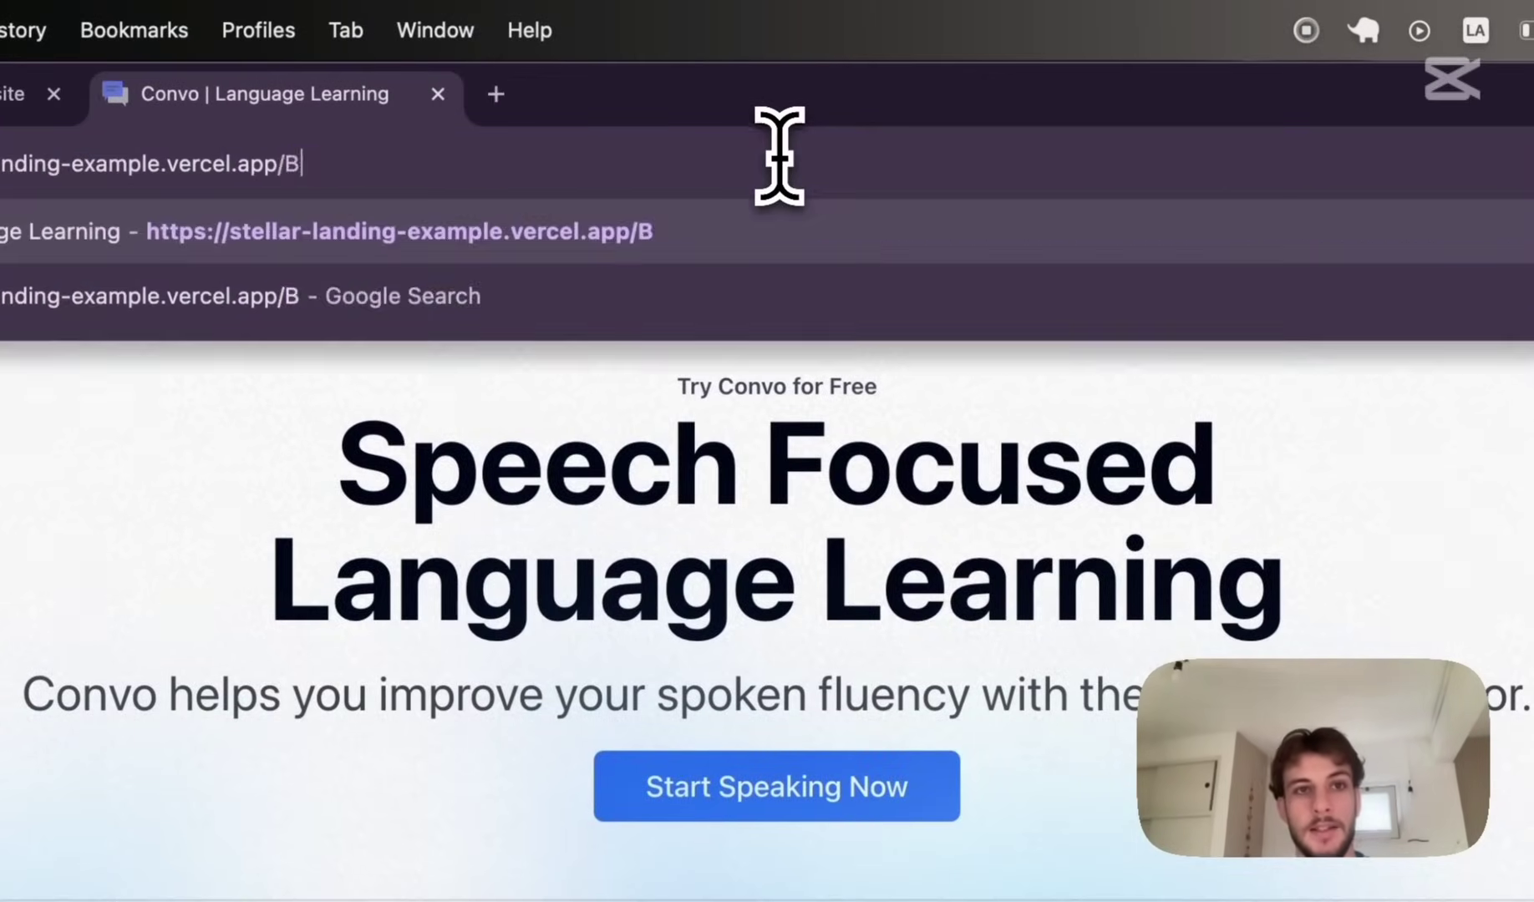
pyautogui.press('Return')
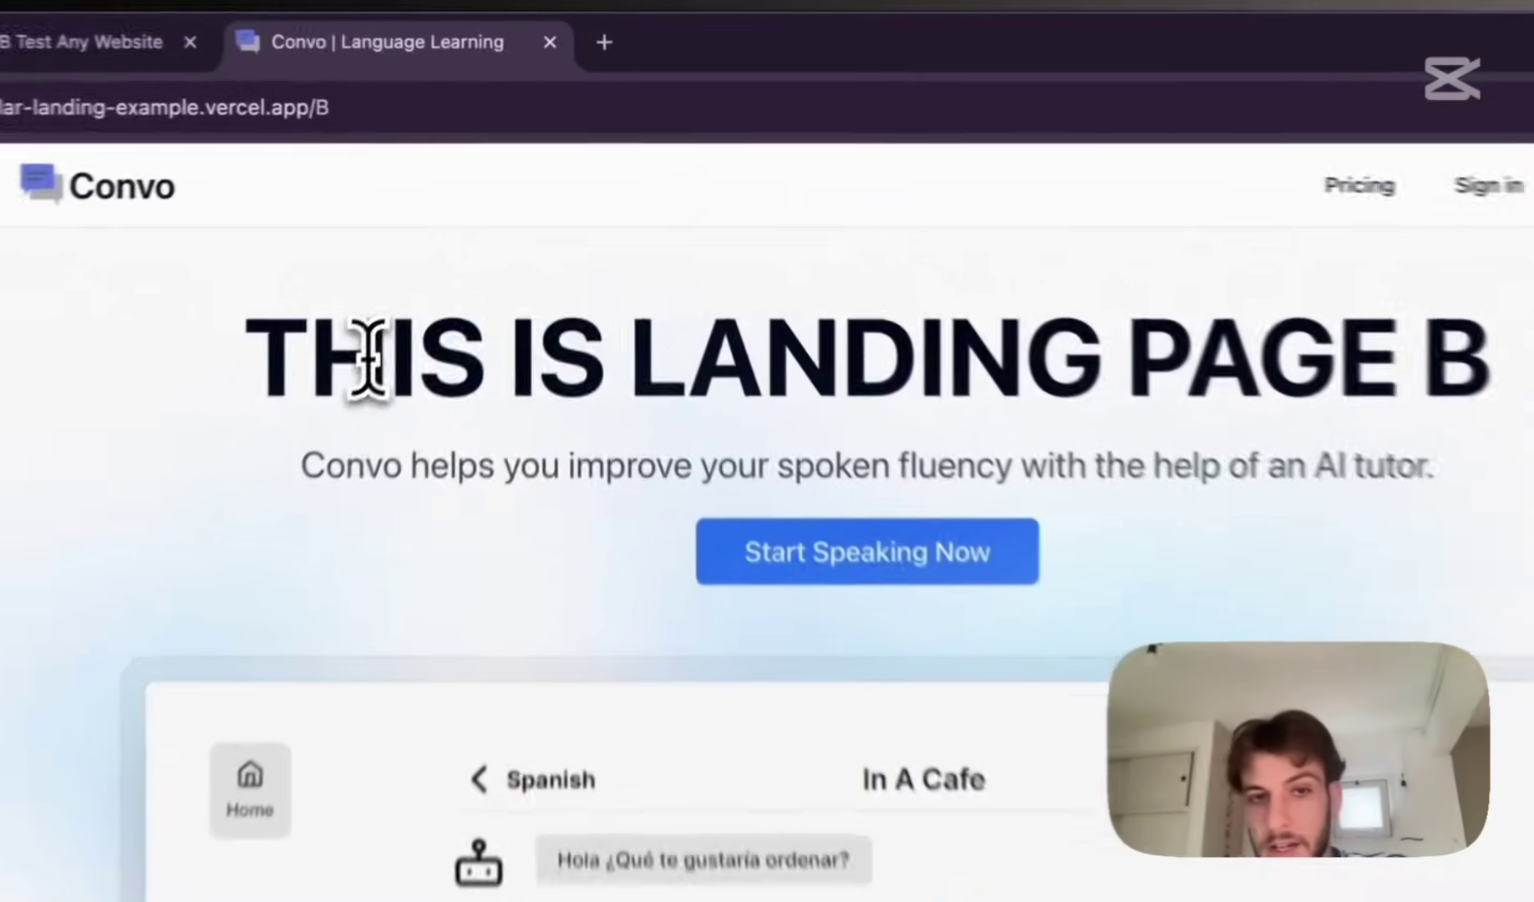
pyautogui.moveTo(431, 272); pyautogui.dragTo(1106, 293)
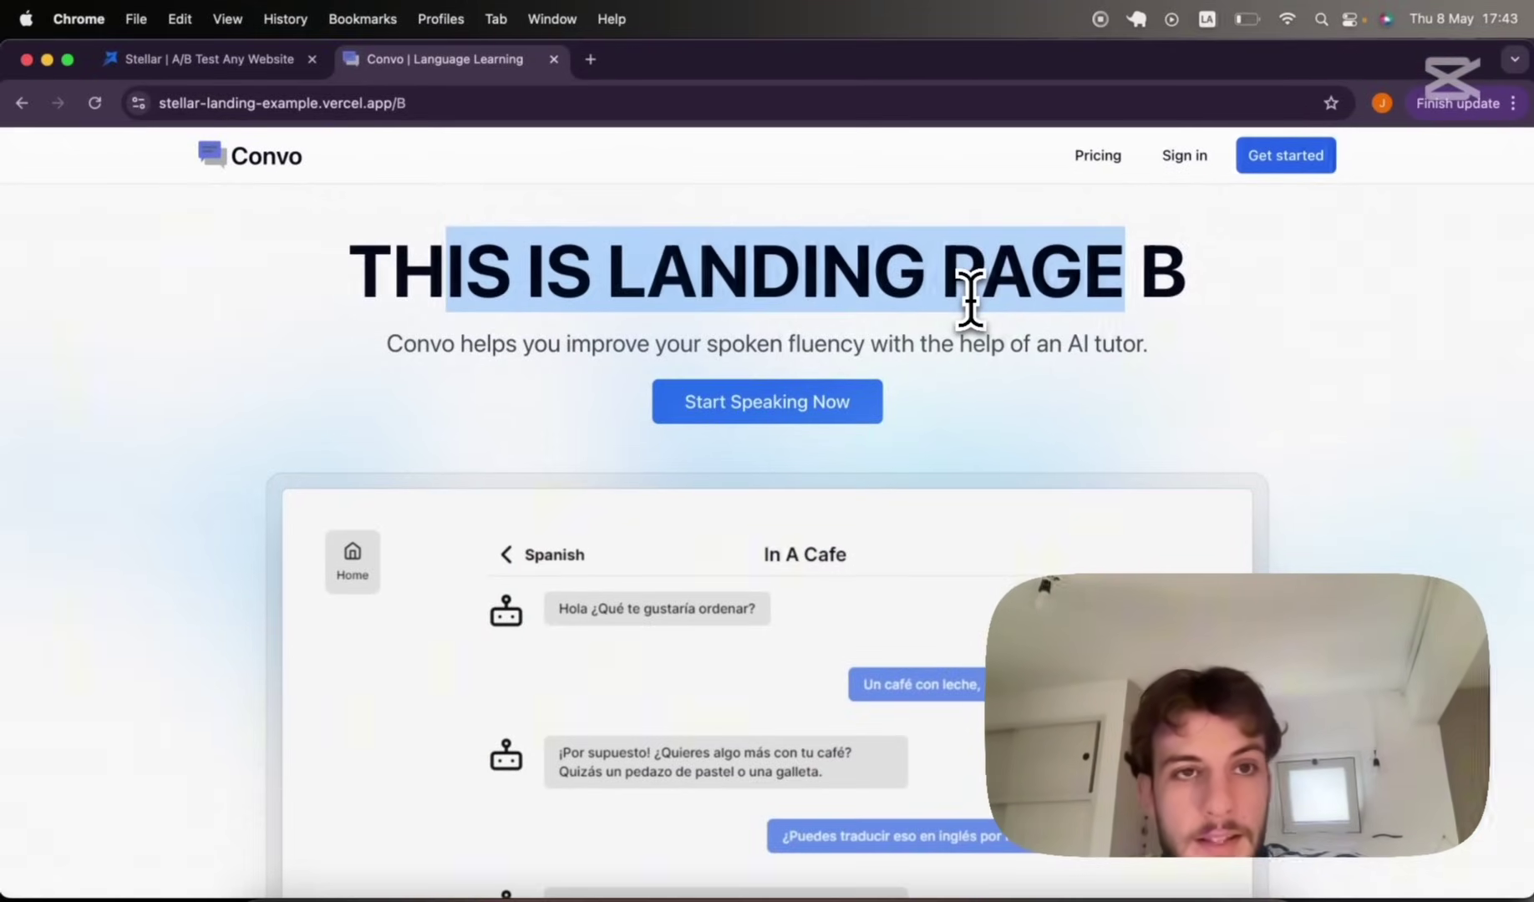
pyautogui.click(288, 63)
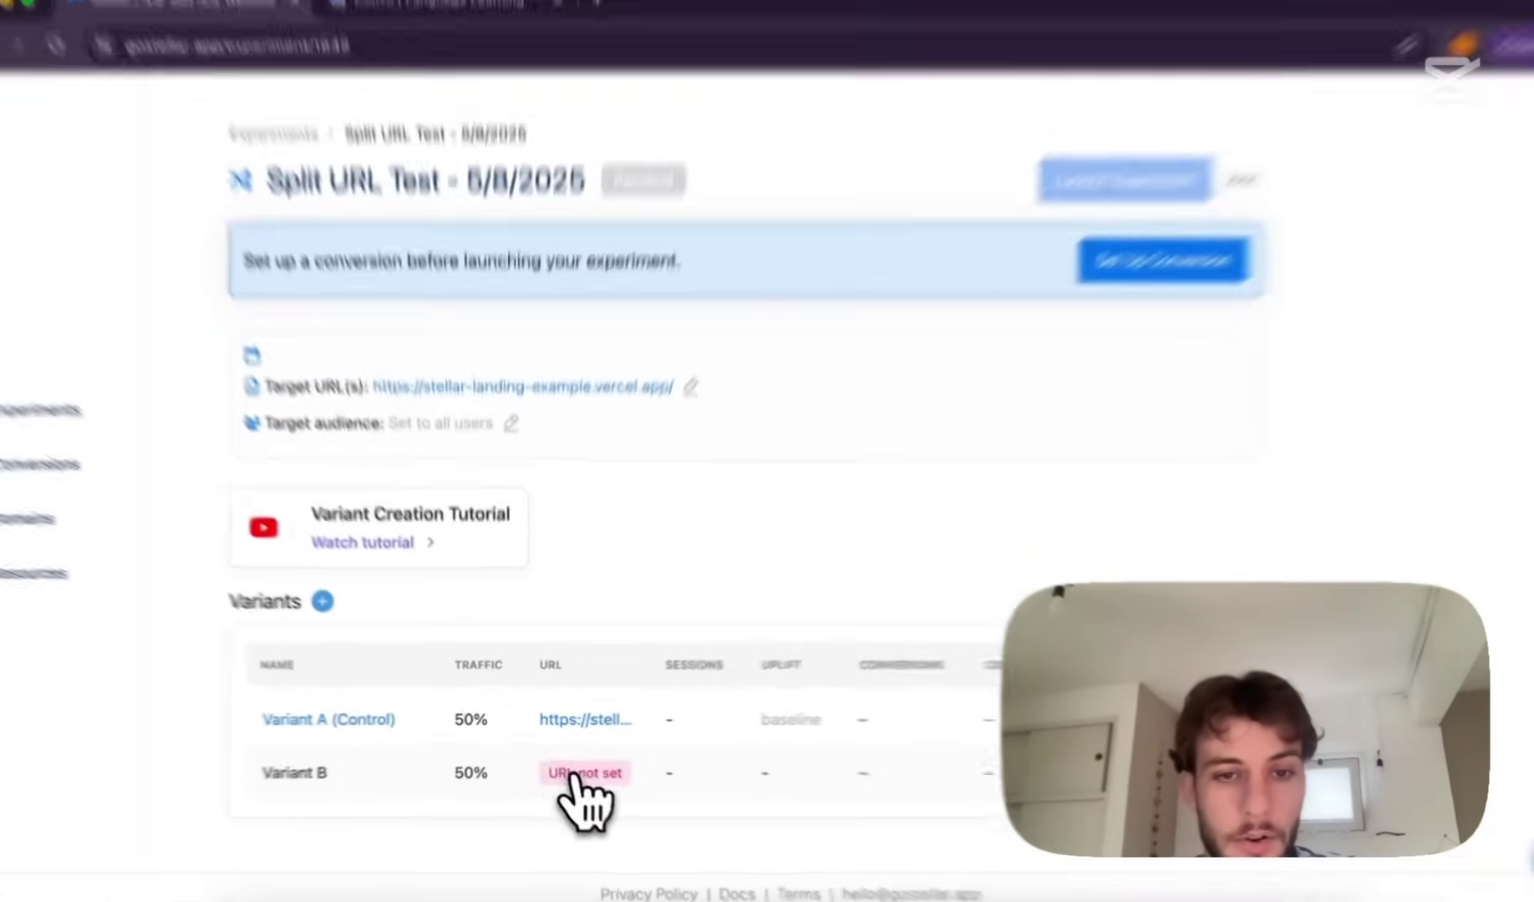
# Set Variant B's URL to the pasted landing URL plus 'B', preserving URL parameters, and save
pyautogui.click(579, 769)
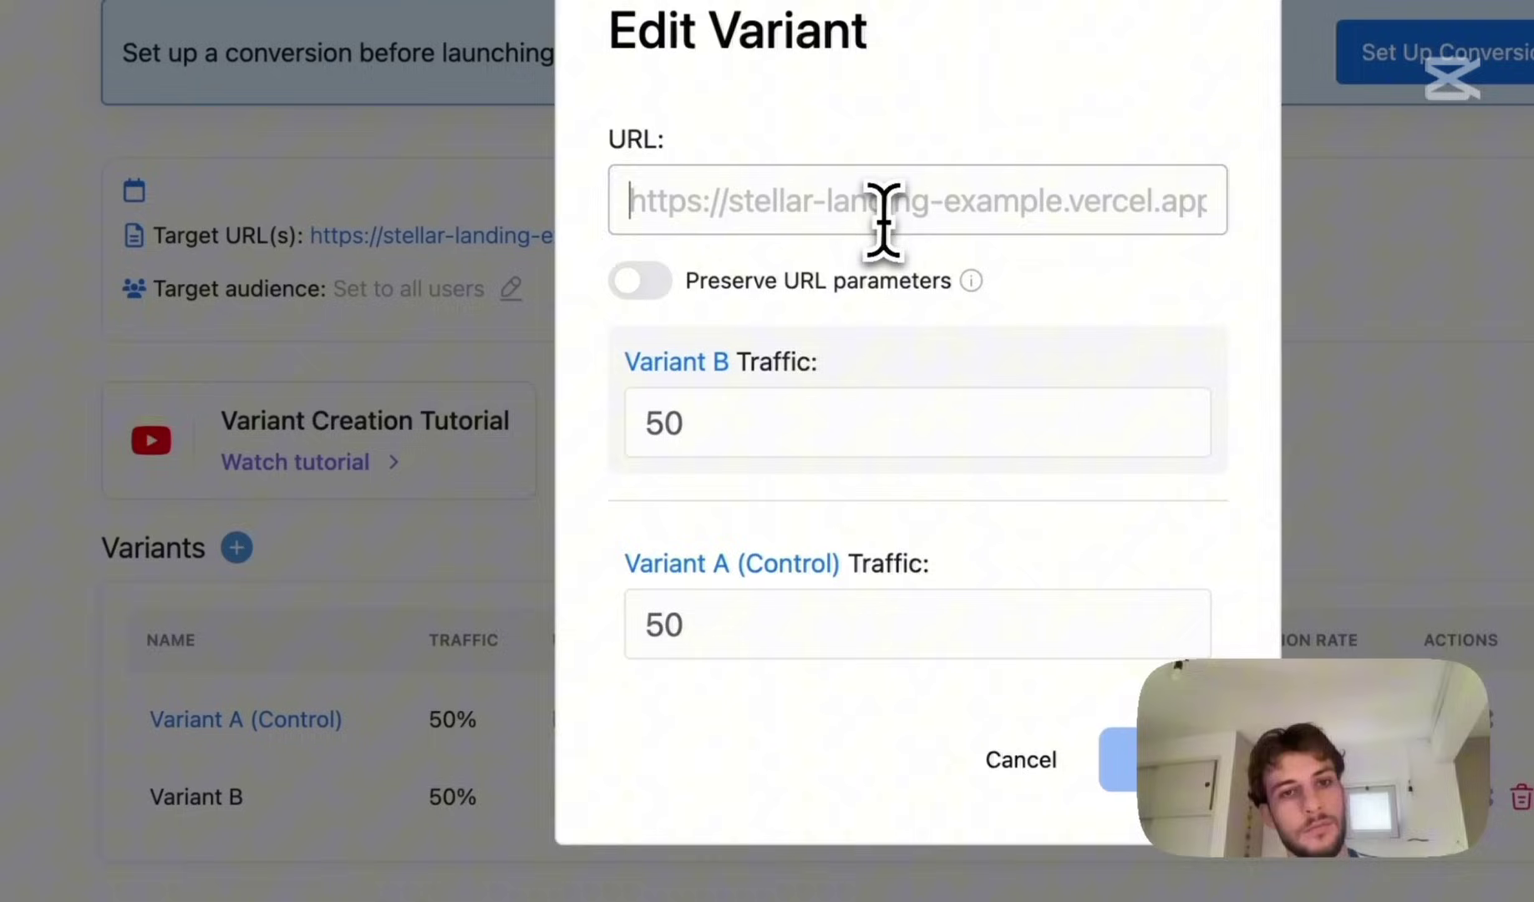
pyautogui.write('https://stellar-landing-example.vercel.app/')
pyautogui.write('B')
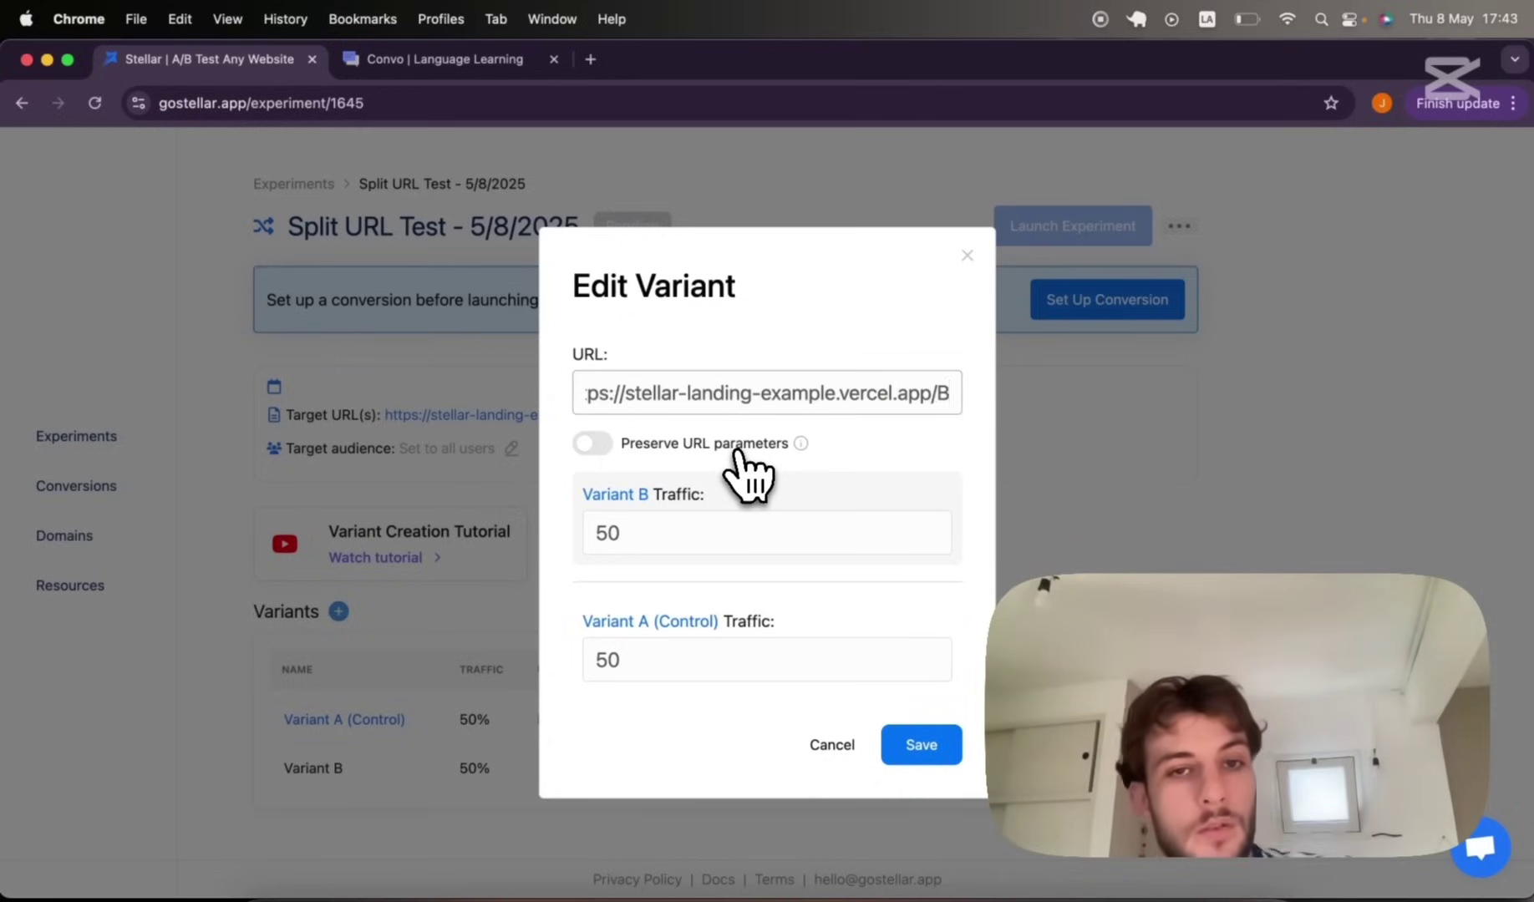
pyautogui.click(736, 451)
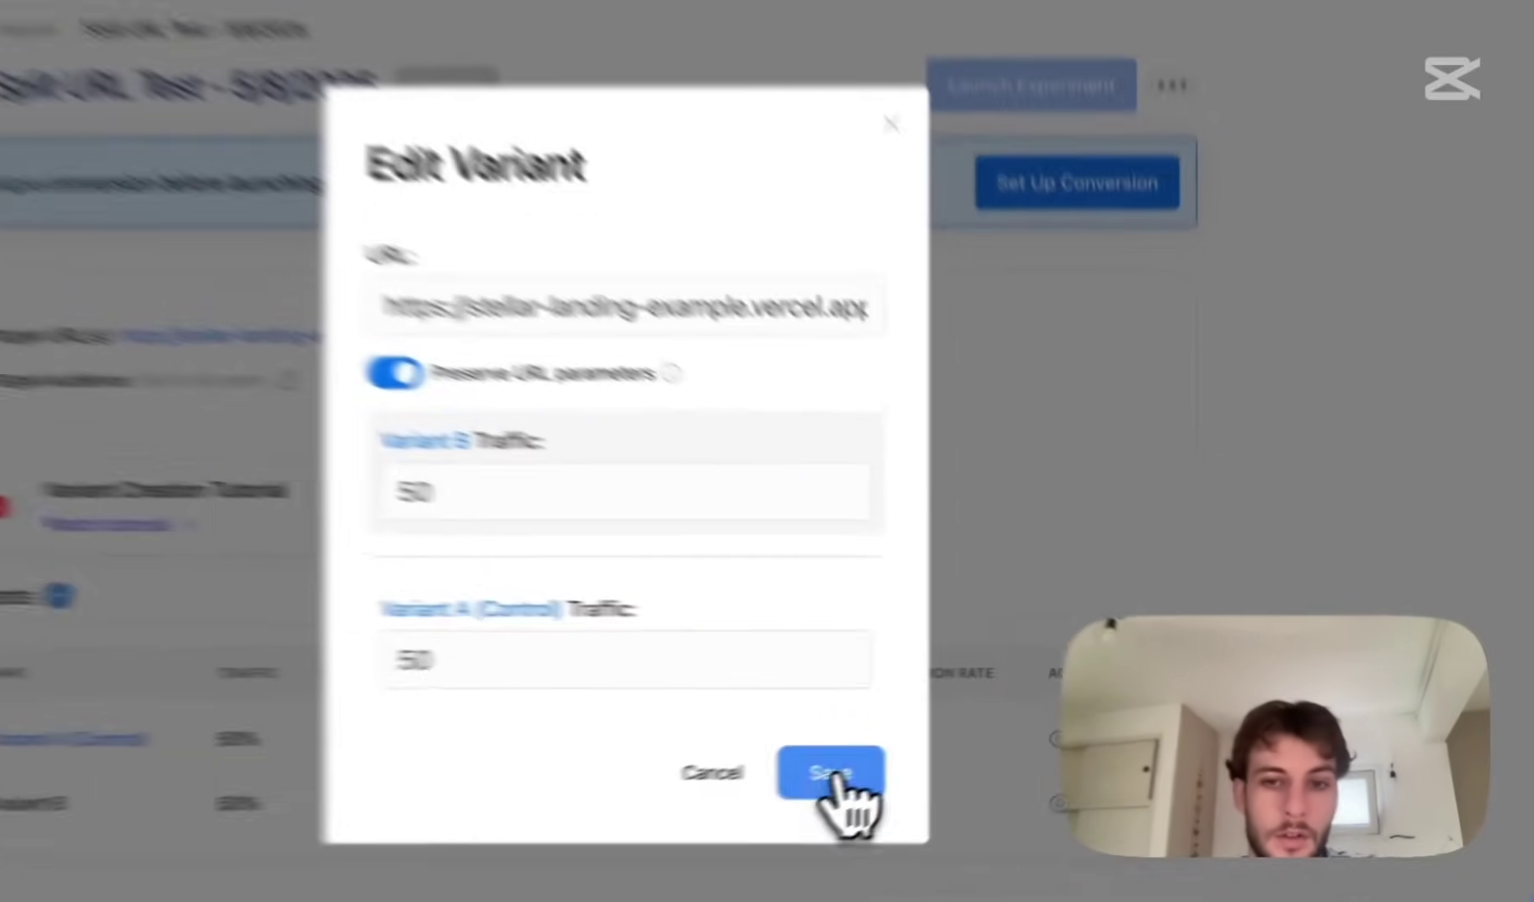
pyautogui.click(922, 744)
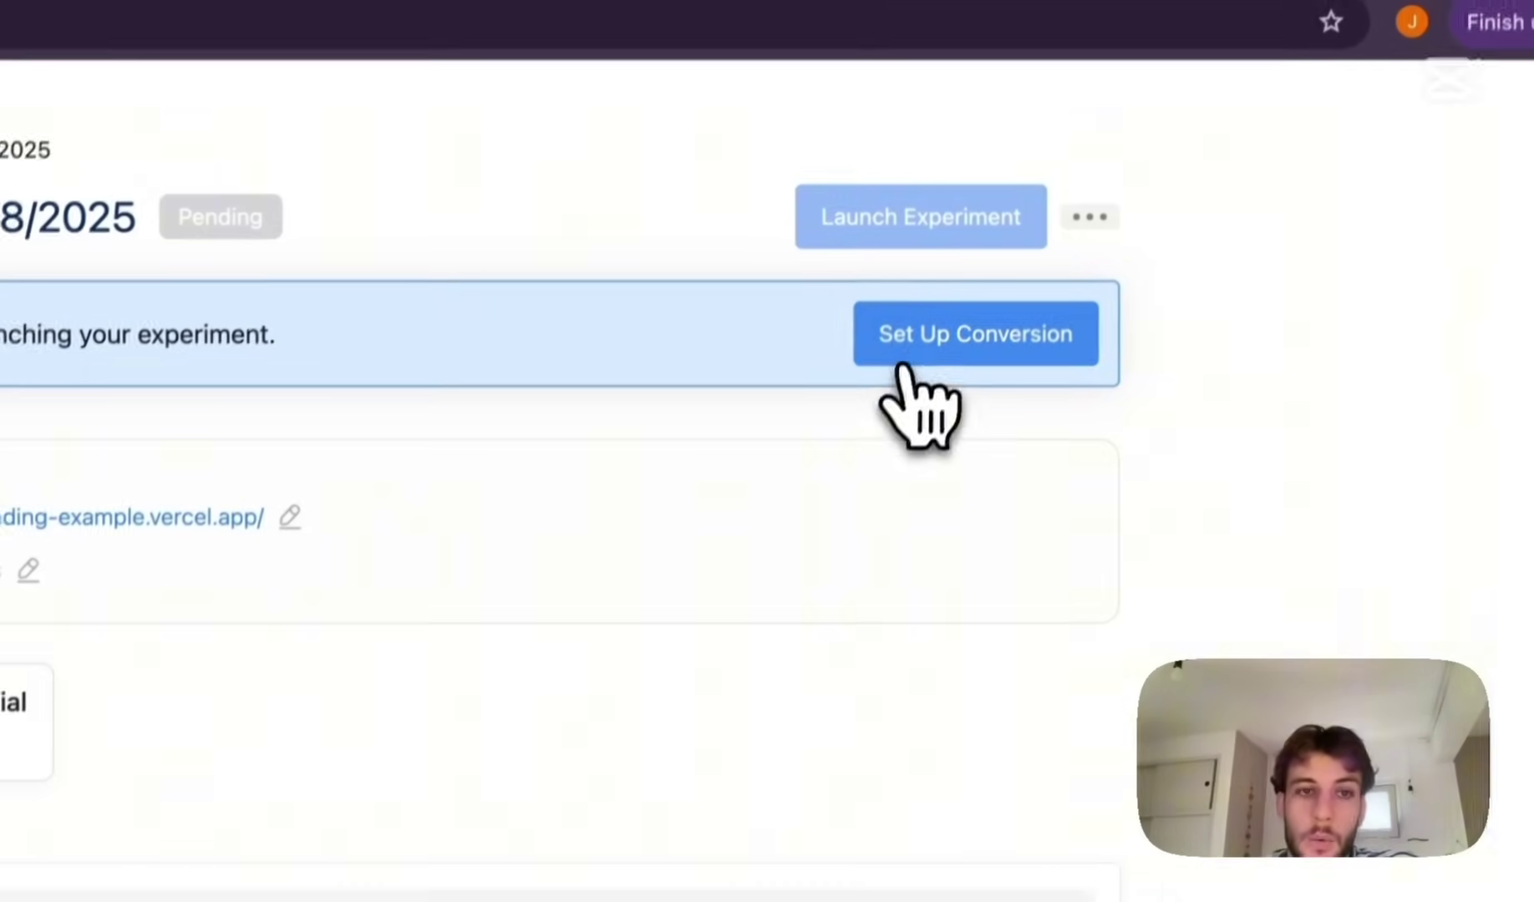
# Explore new conversion types (page visit, element click, custom code), then cancel creating one
pyautogui.click(985, 110)
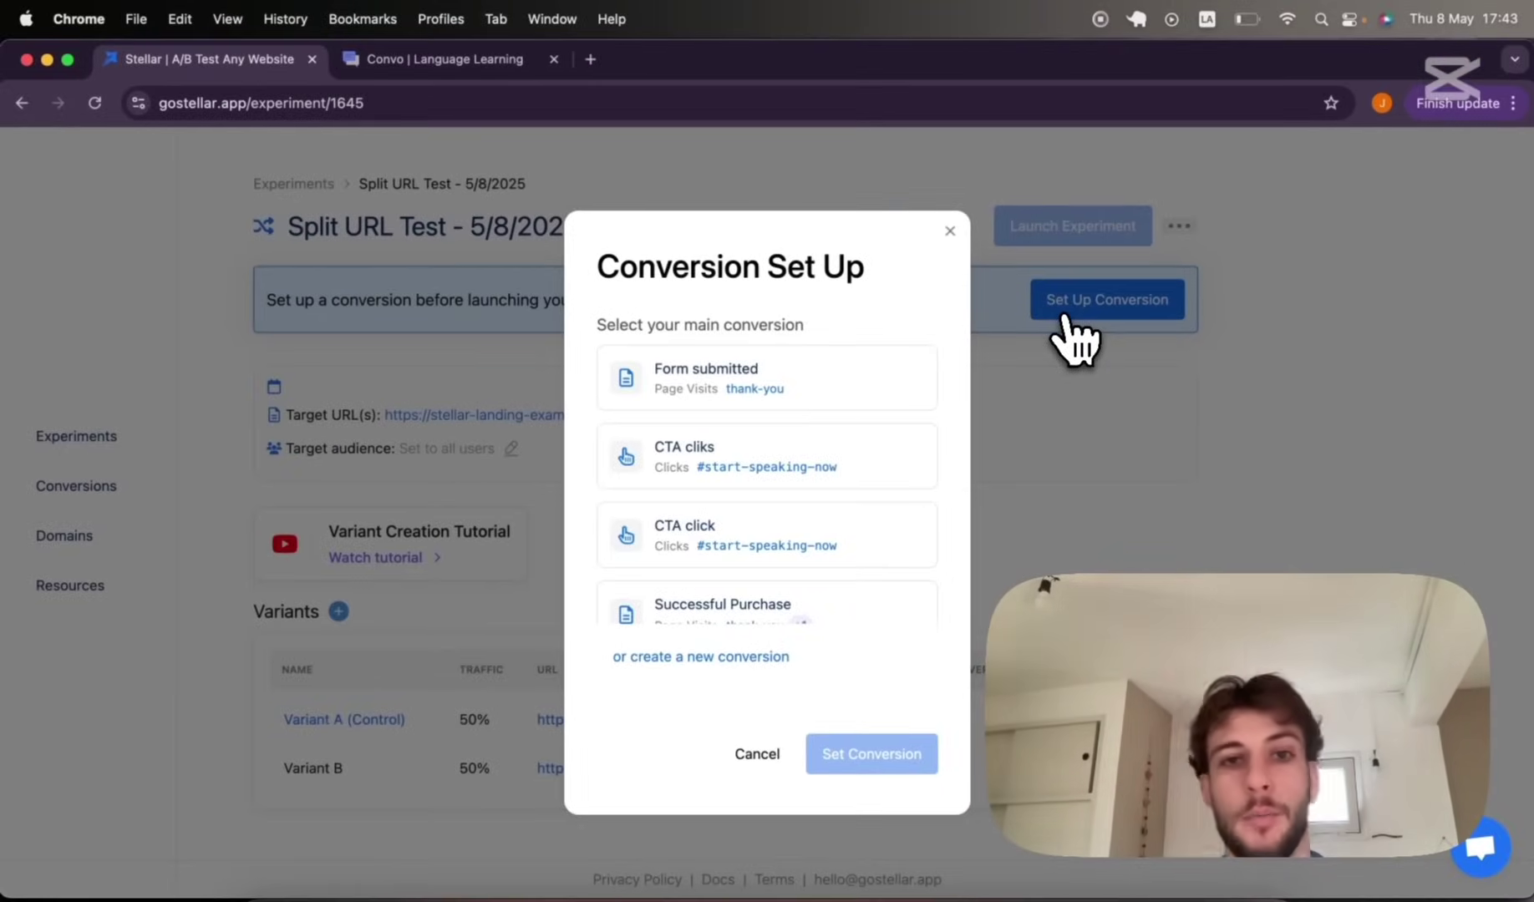
pyautogui.click(701, 657)
pyautogui.click(772, 626)
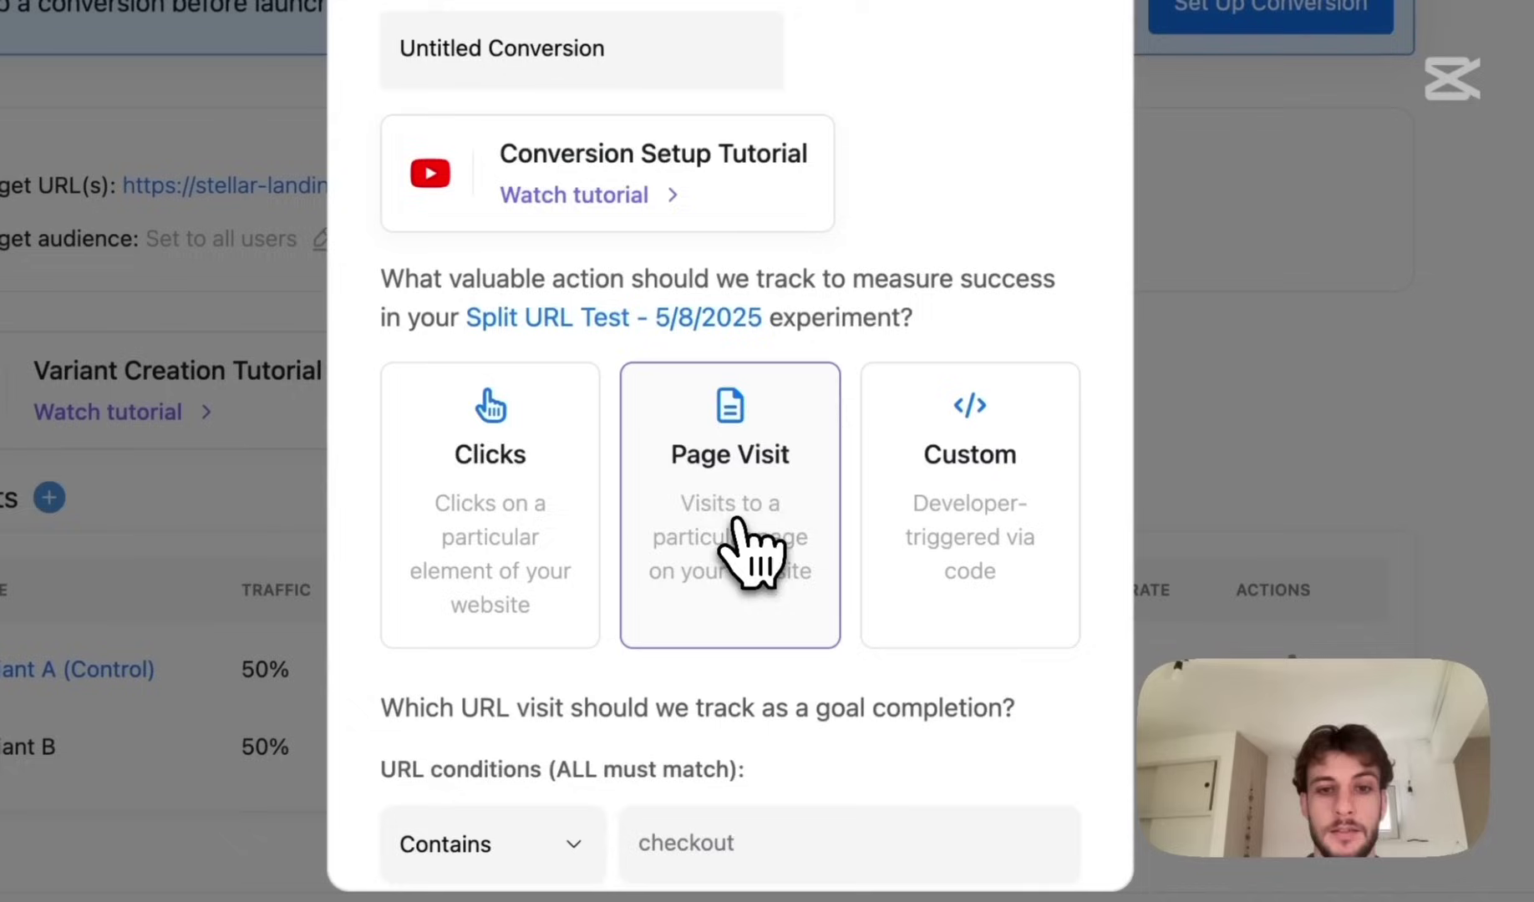
pyautogui.click(539, 527)
pyautogui.scroll(-2, 539, 526)
pyautogui.scroll(-1, 531, 526)
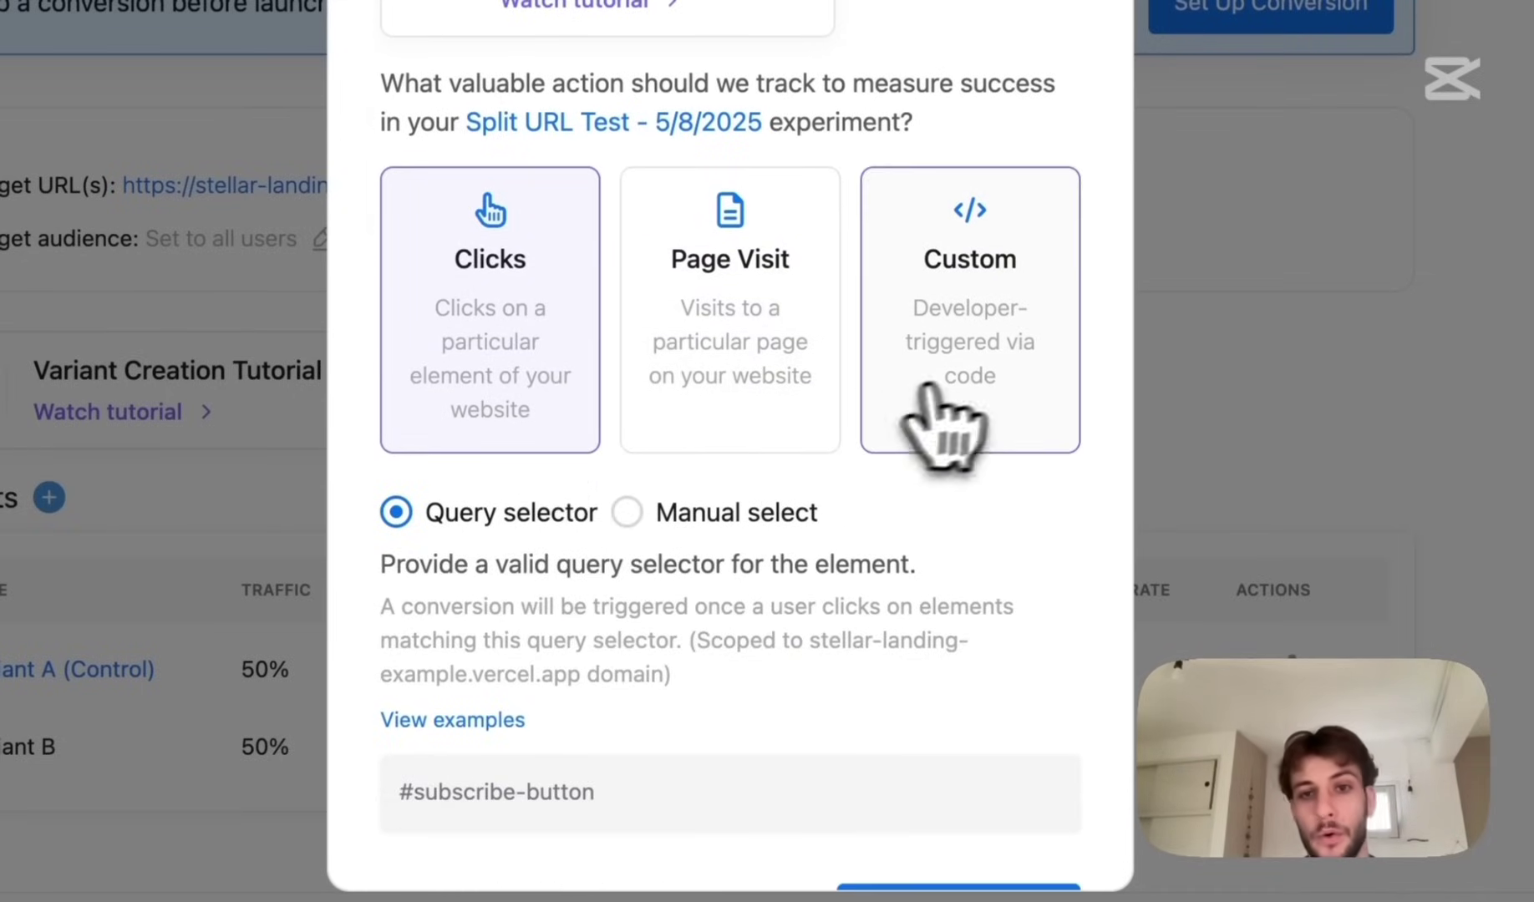
pyautogui.click(973, 385)
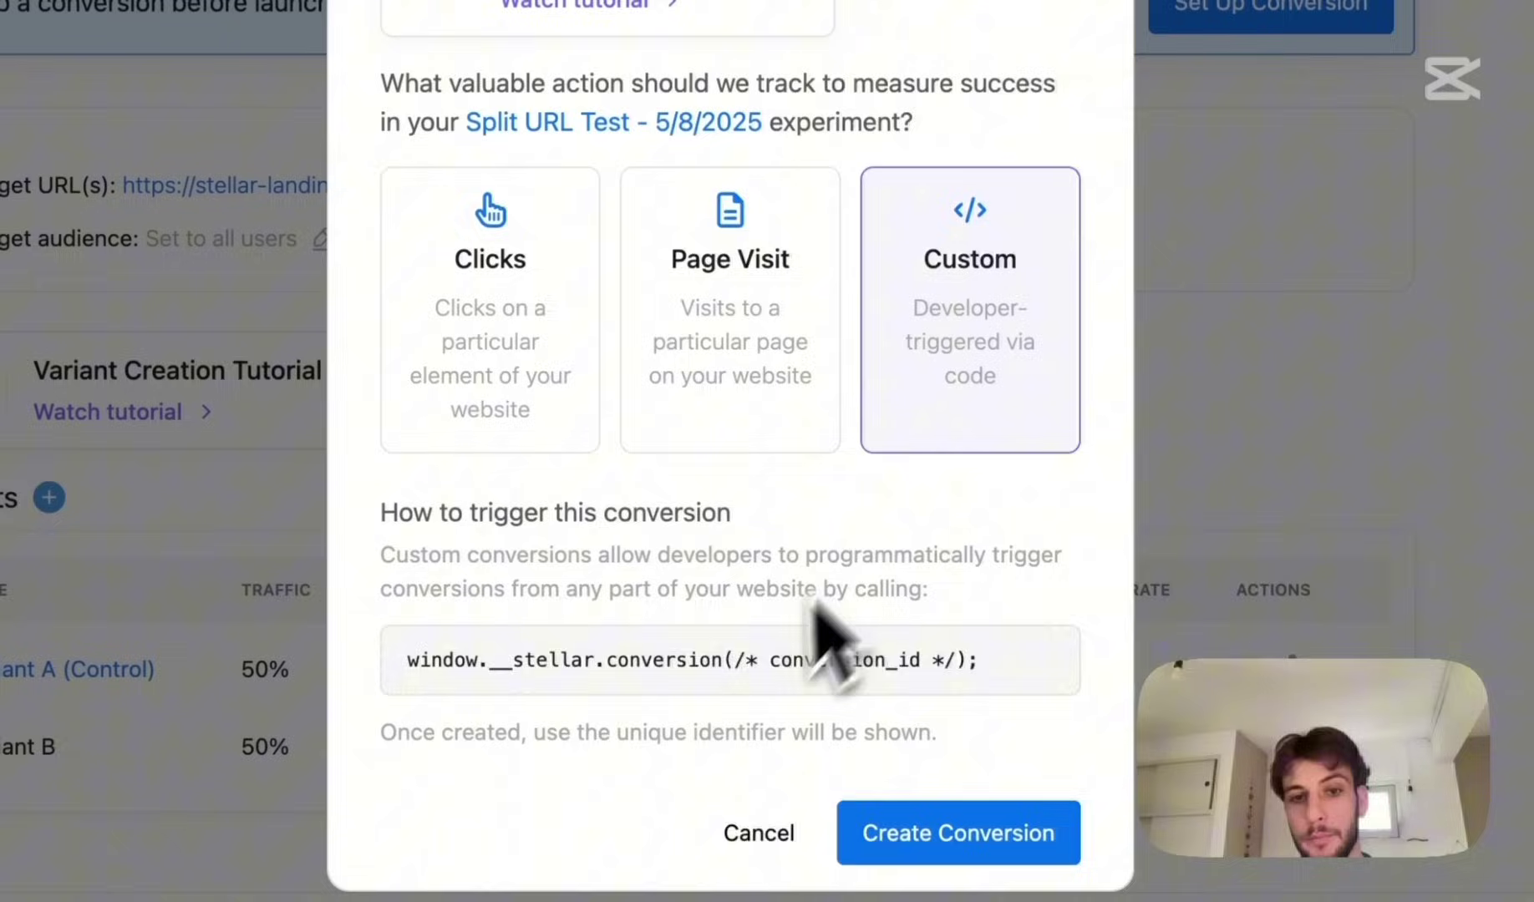
pyautogui.tripleClick(749, 661)
pyautogui.click(836, 598)
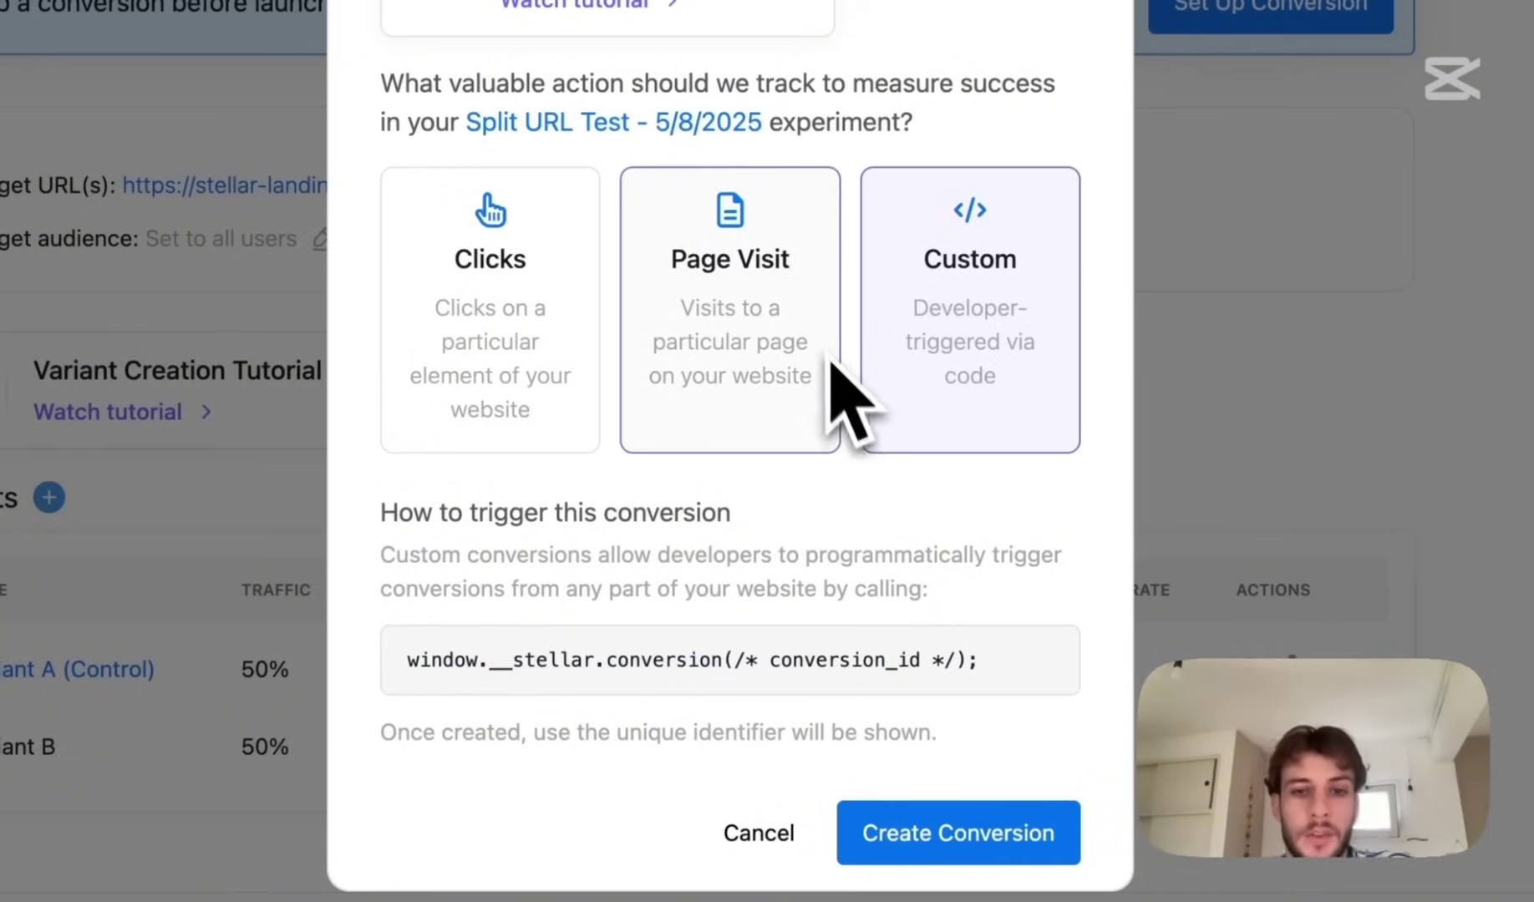
pyautogui.click(773, 832)
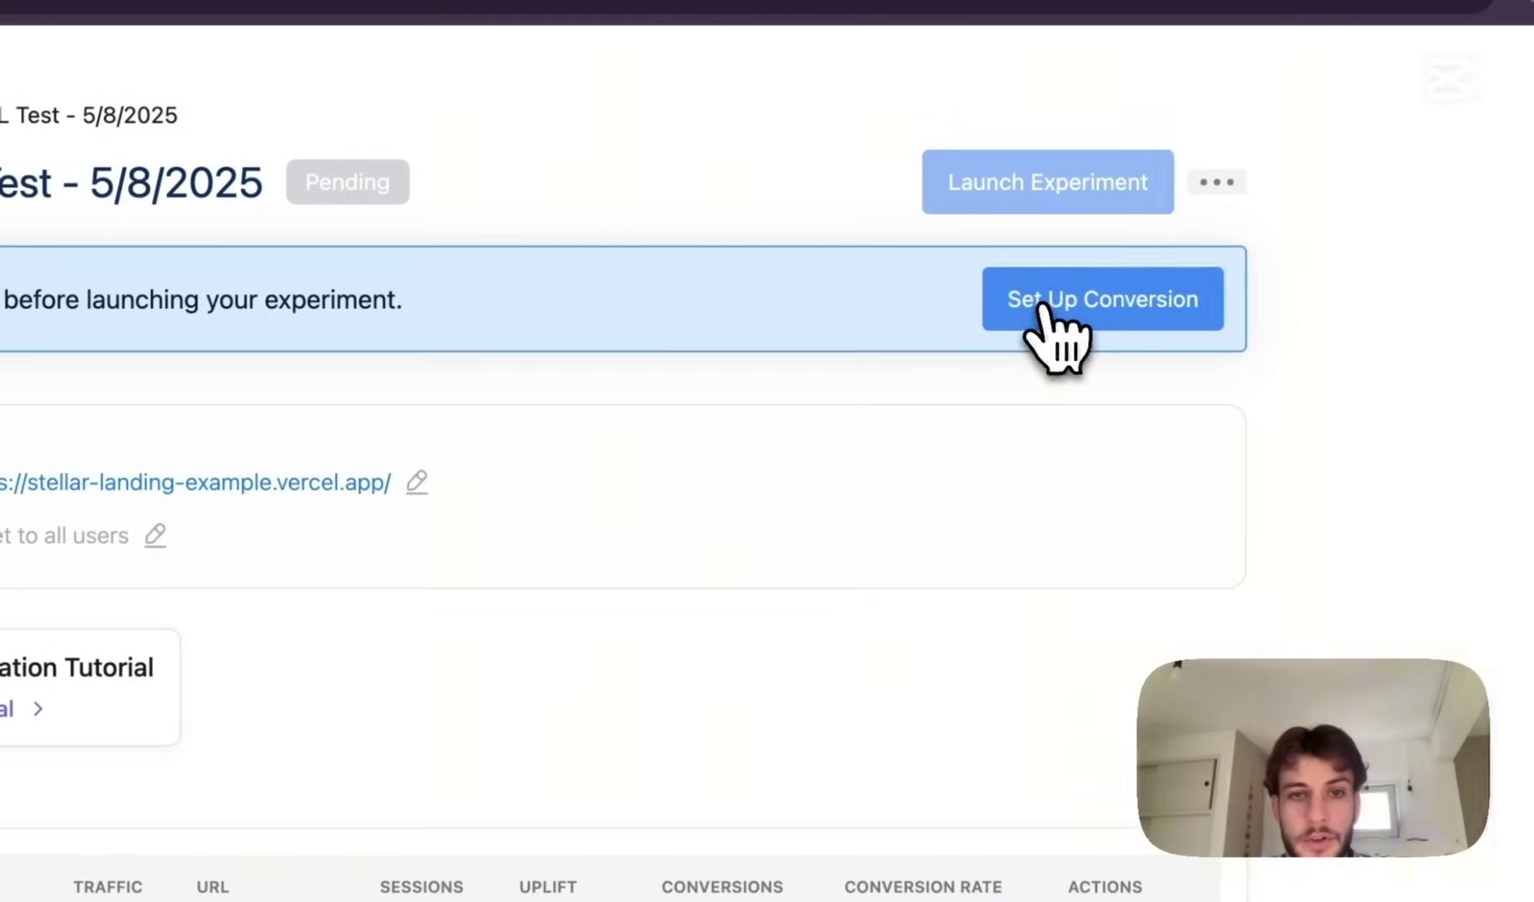
# Set Form submitted as the main conversion and CTA click as a secondary goal
pyautogui.click(1040, 291)
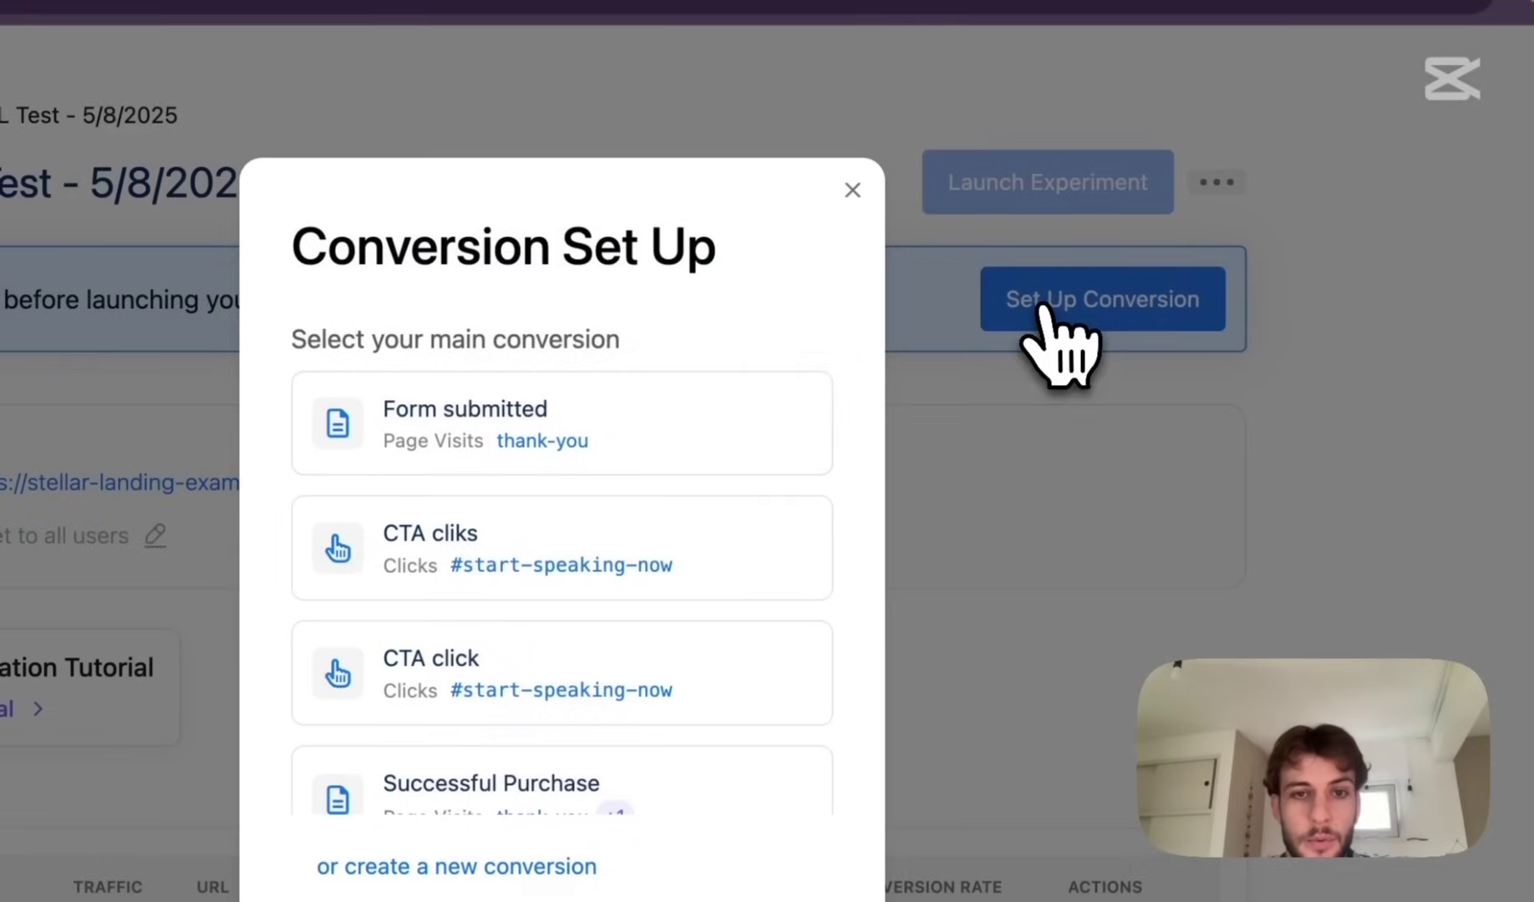
pyautogui.click(684, 461)
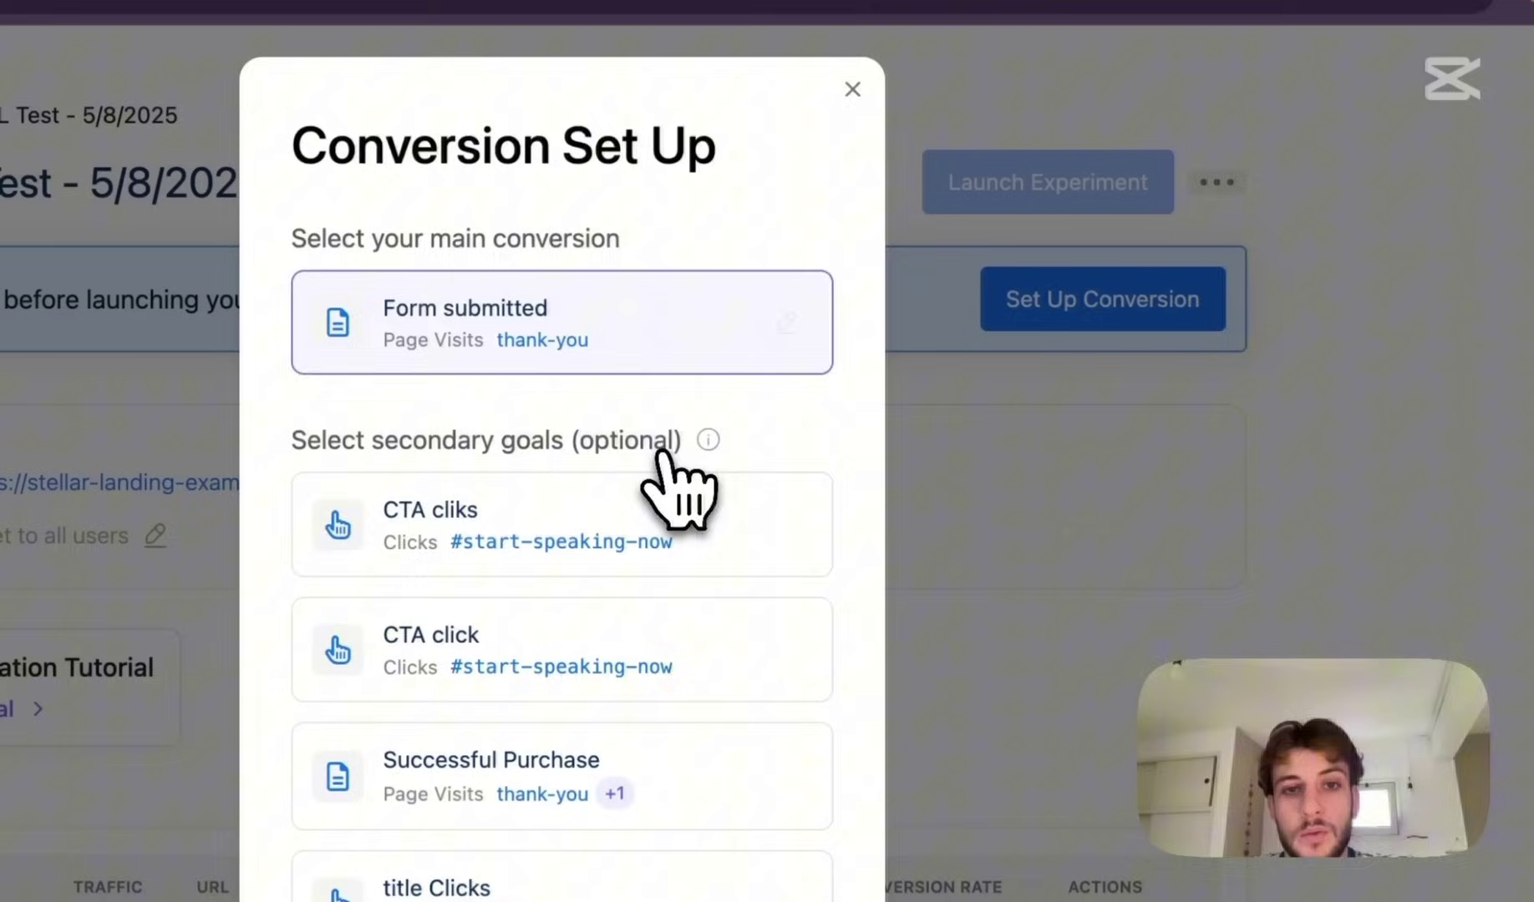
pyautogui.scroll(-5, 656, 552)
pyautogui.scroll(-5, 656, 627)
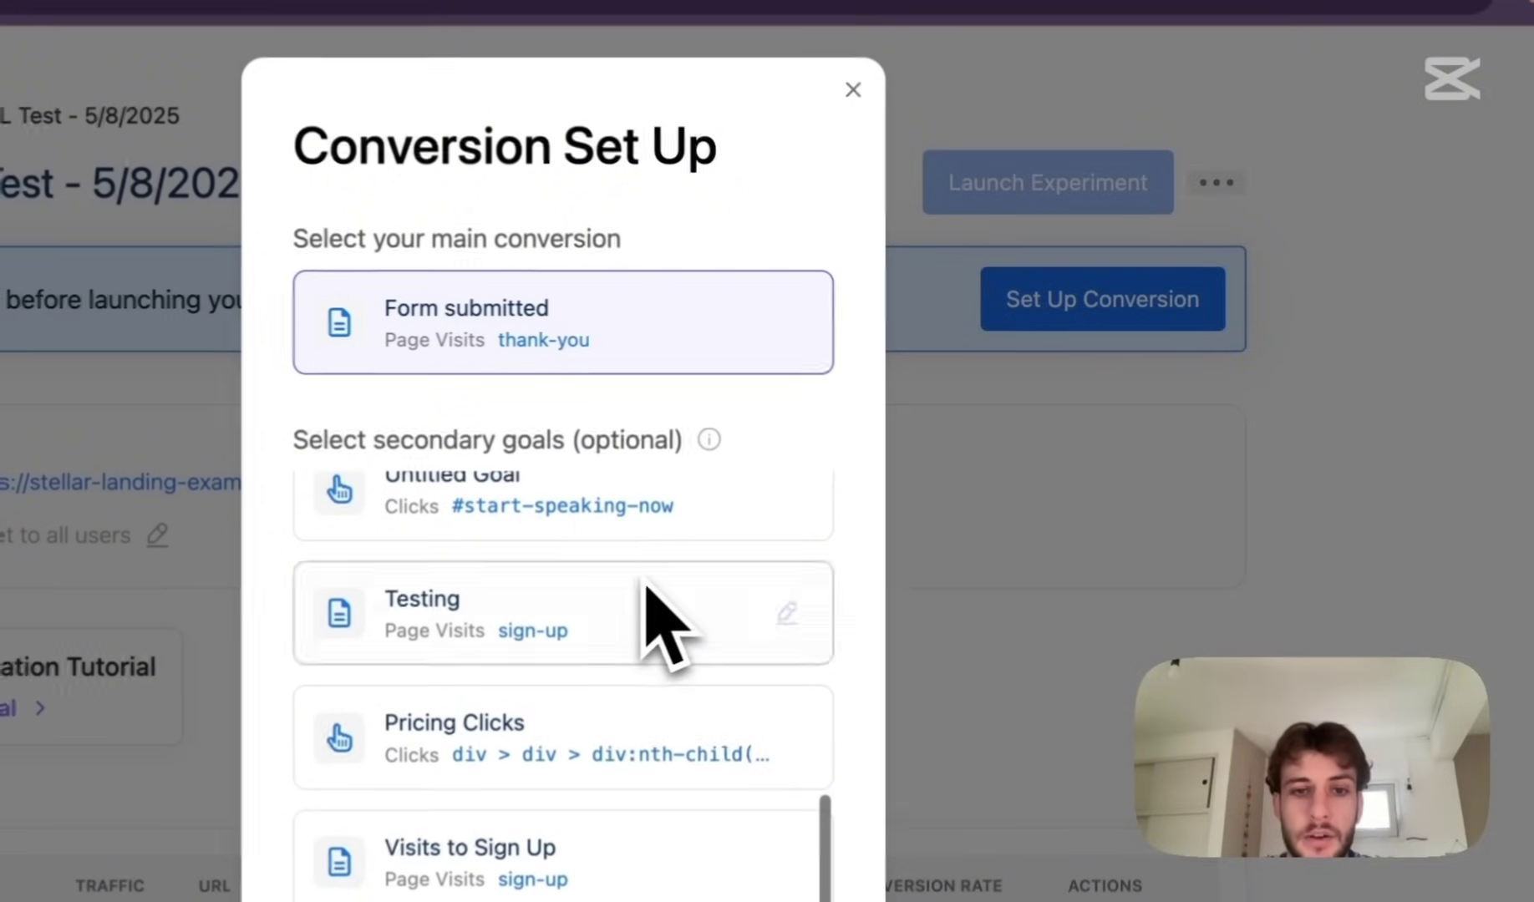
pyautogui.scroll(2, 789, 585)
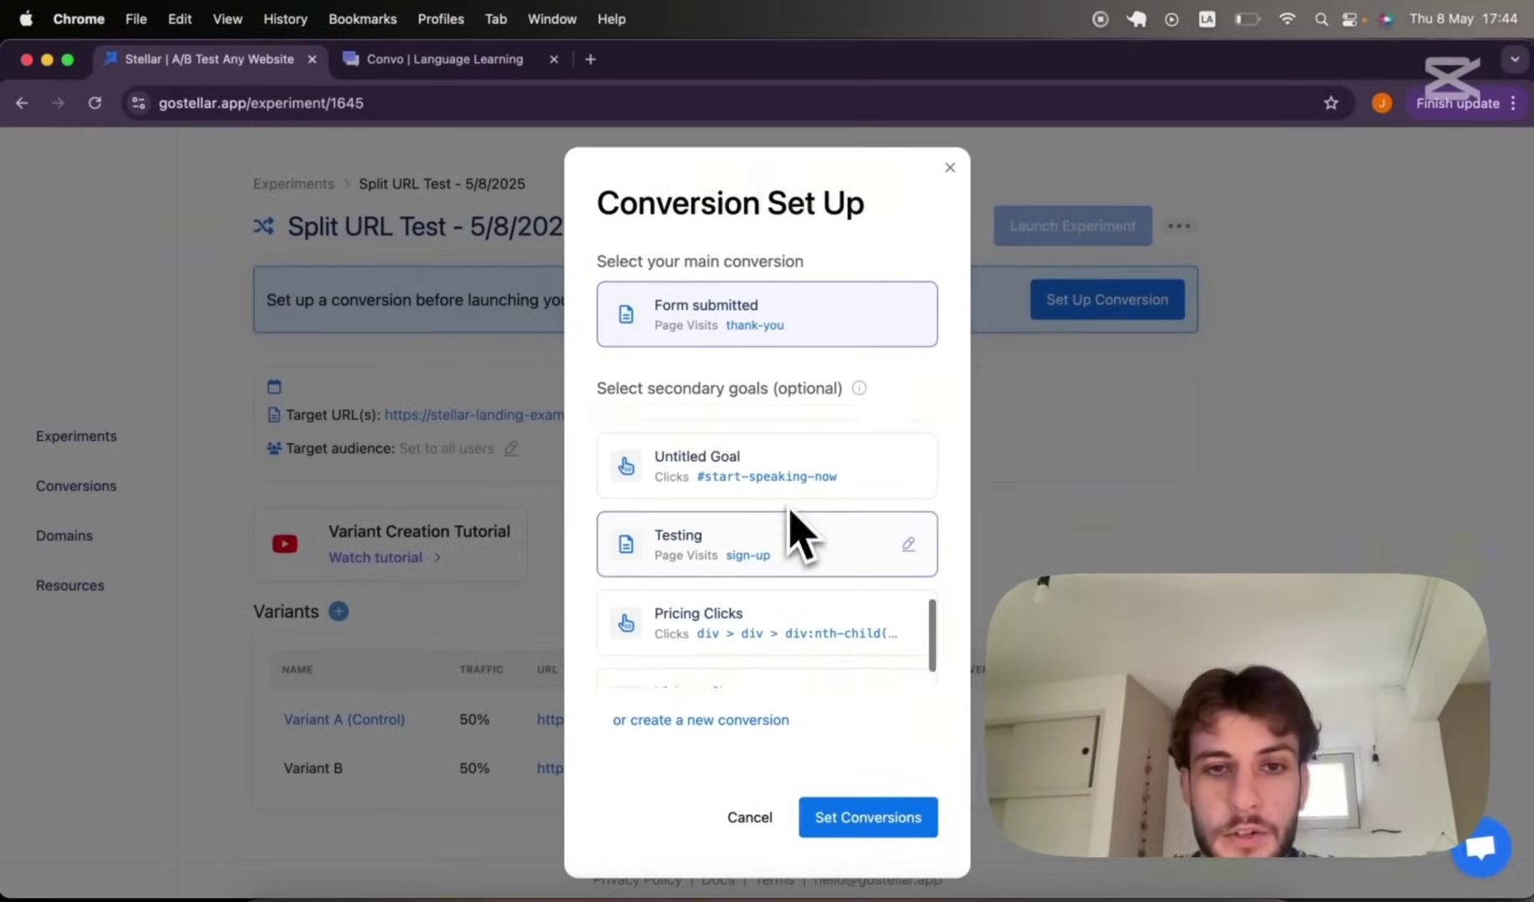
pyautogui.scroll(10, 796, 484)
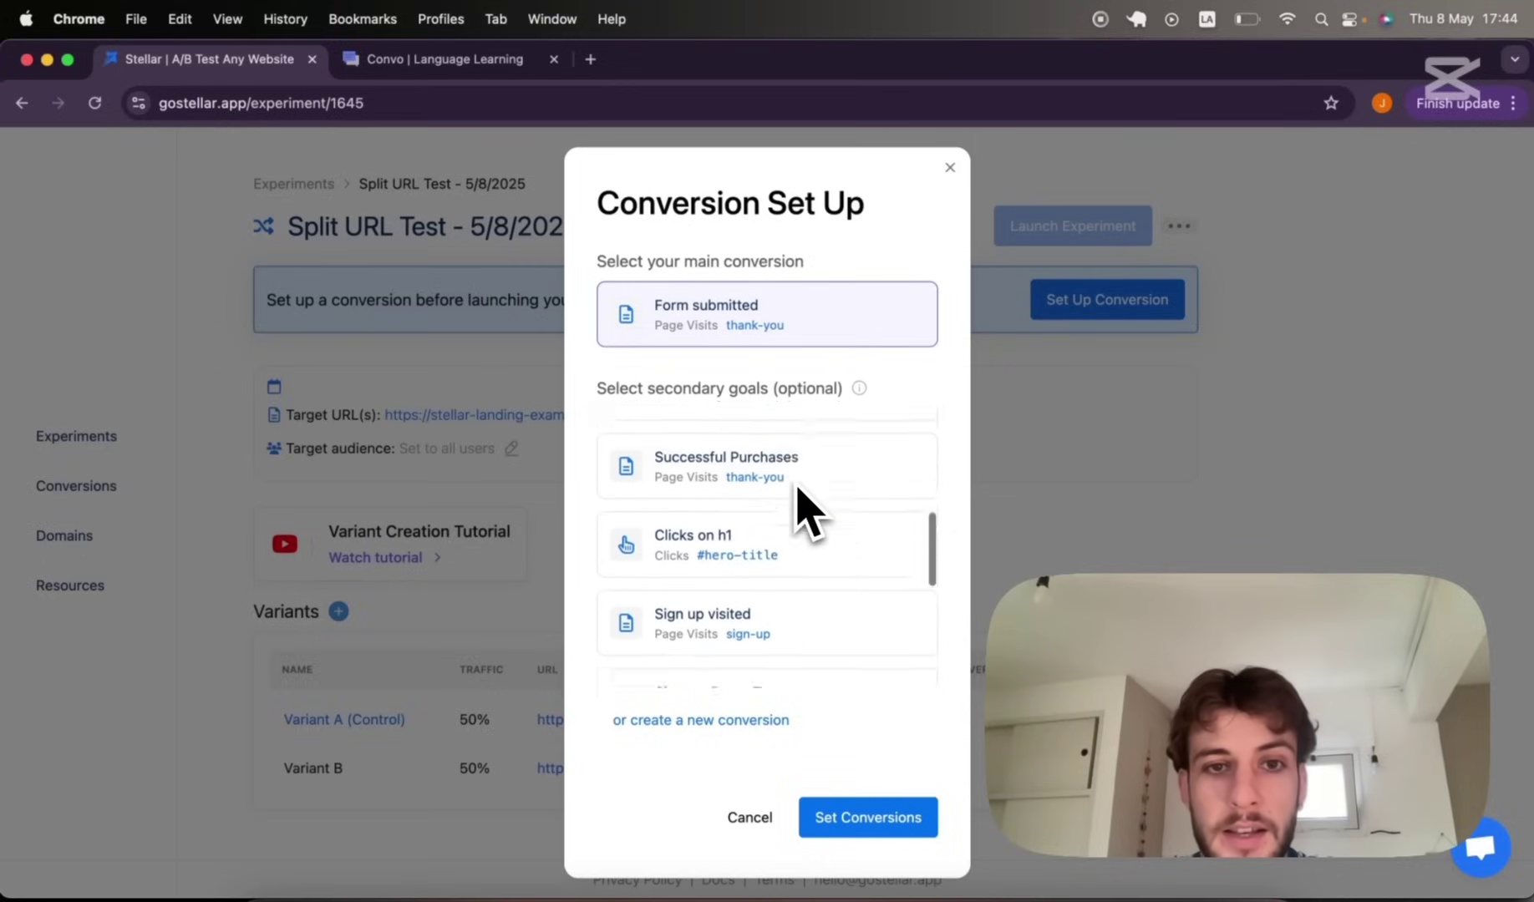
pyautogui.click(798, 493)
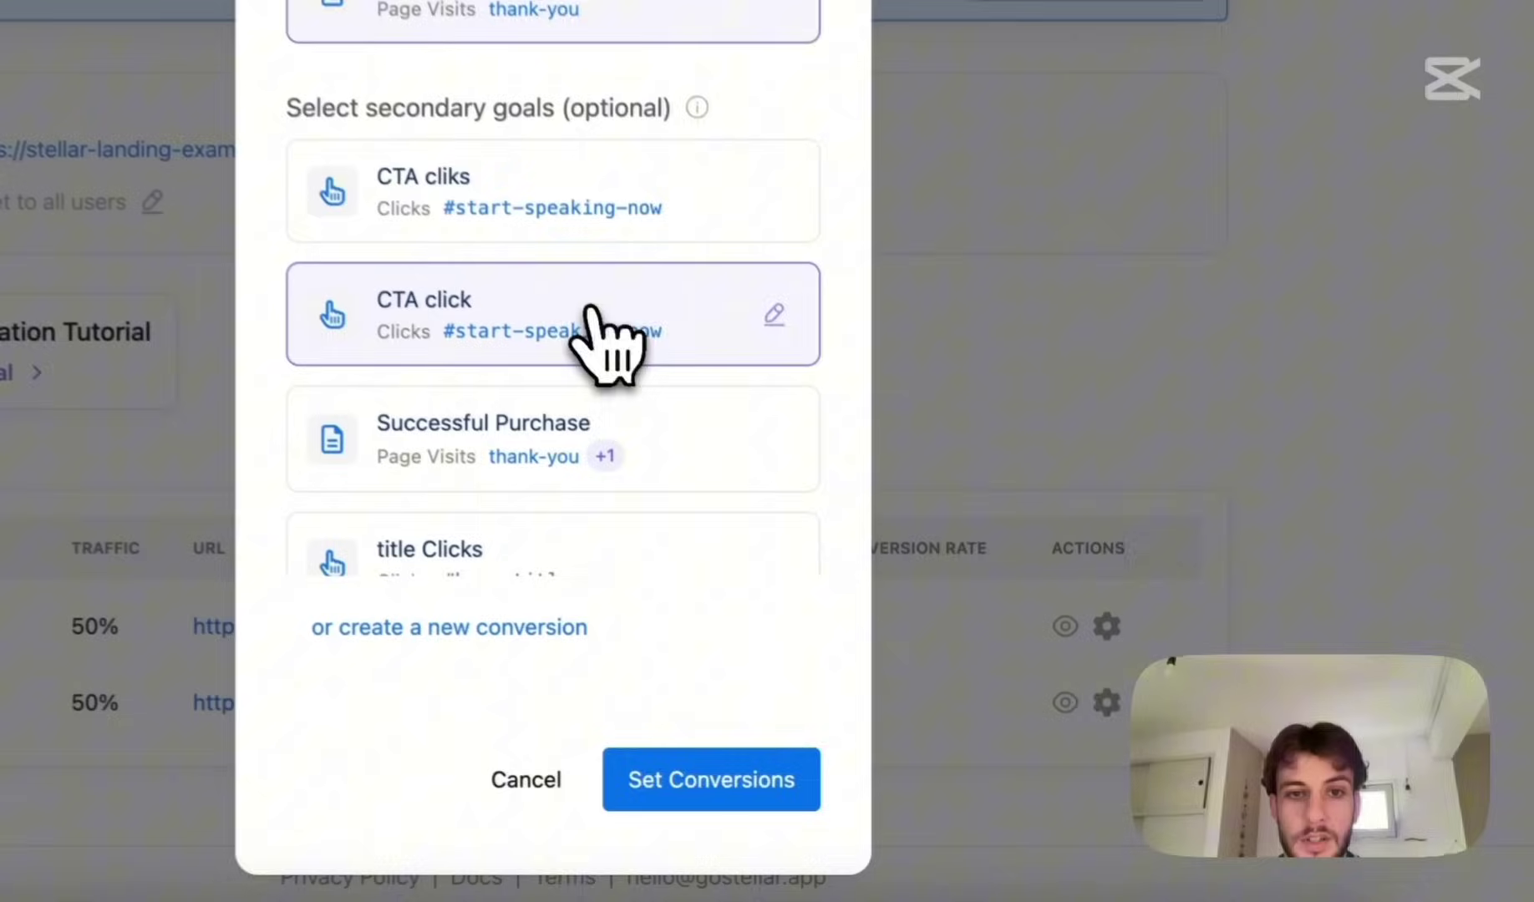
pyautogui.click(694, 793)
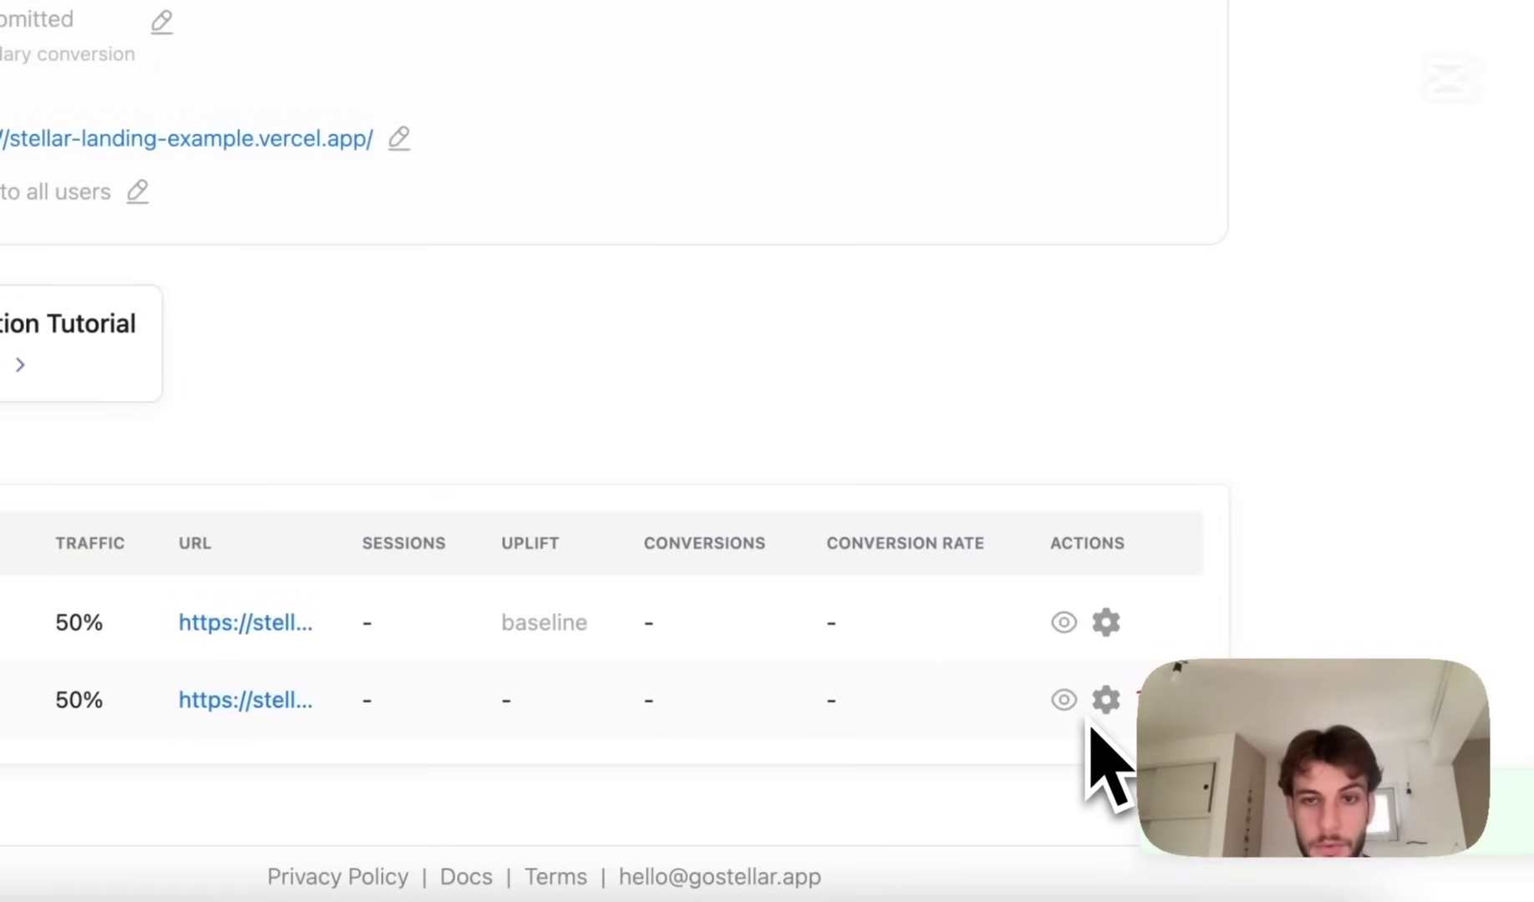
# In Variant B's settings, set its traffic to 99 and Variant A's to 1, then save
pyautogui.click(1105, 699)
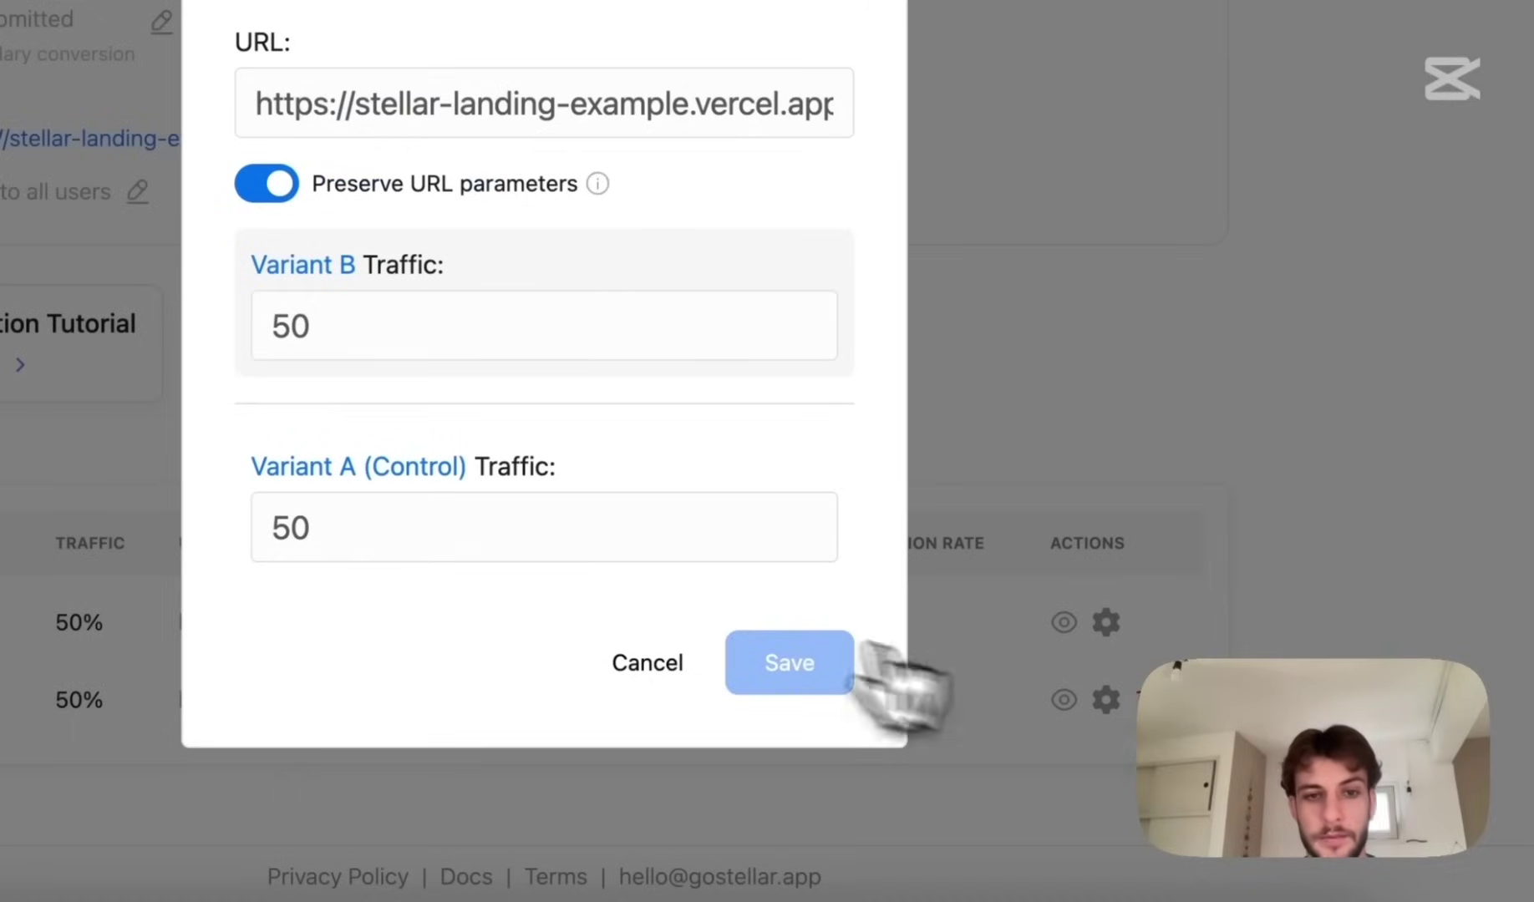
pyautogui.doubleClick(578, 343)
pyautogui.write('99')
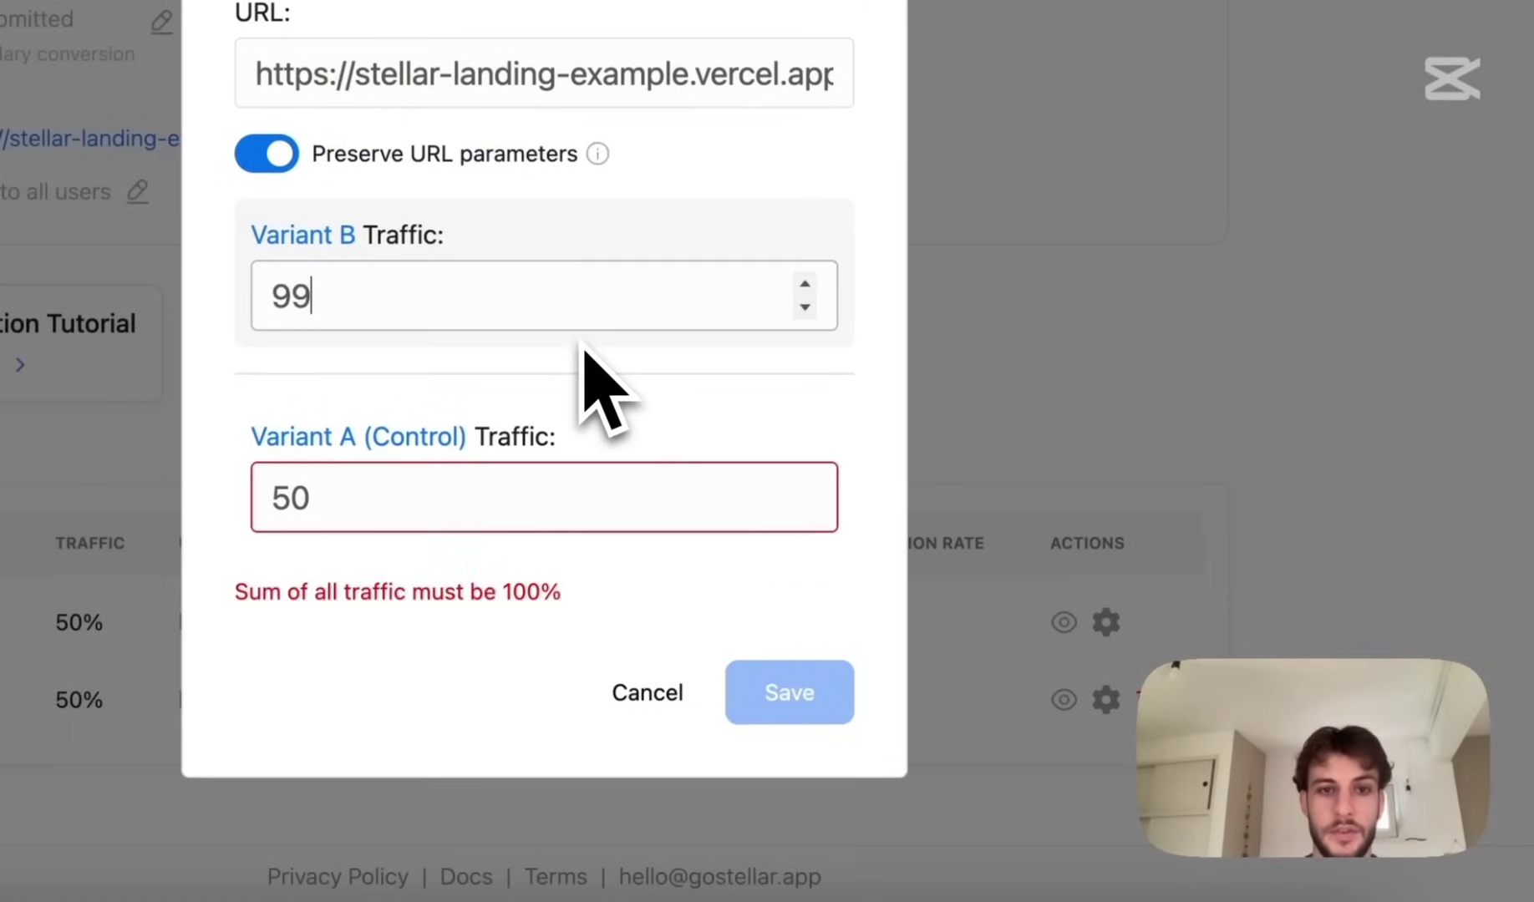
pyautogui.press('Tab')
pyautogui.write('1')
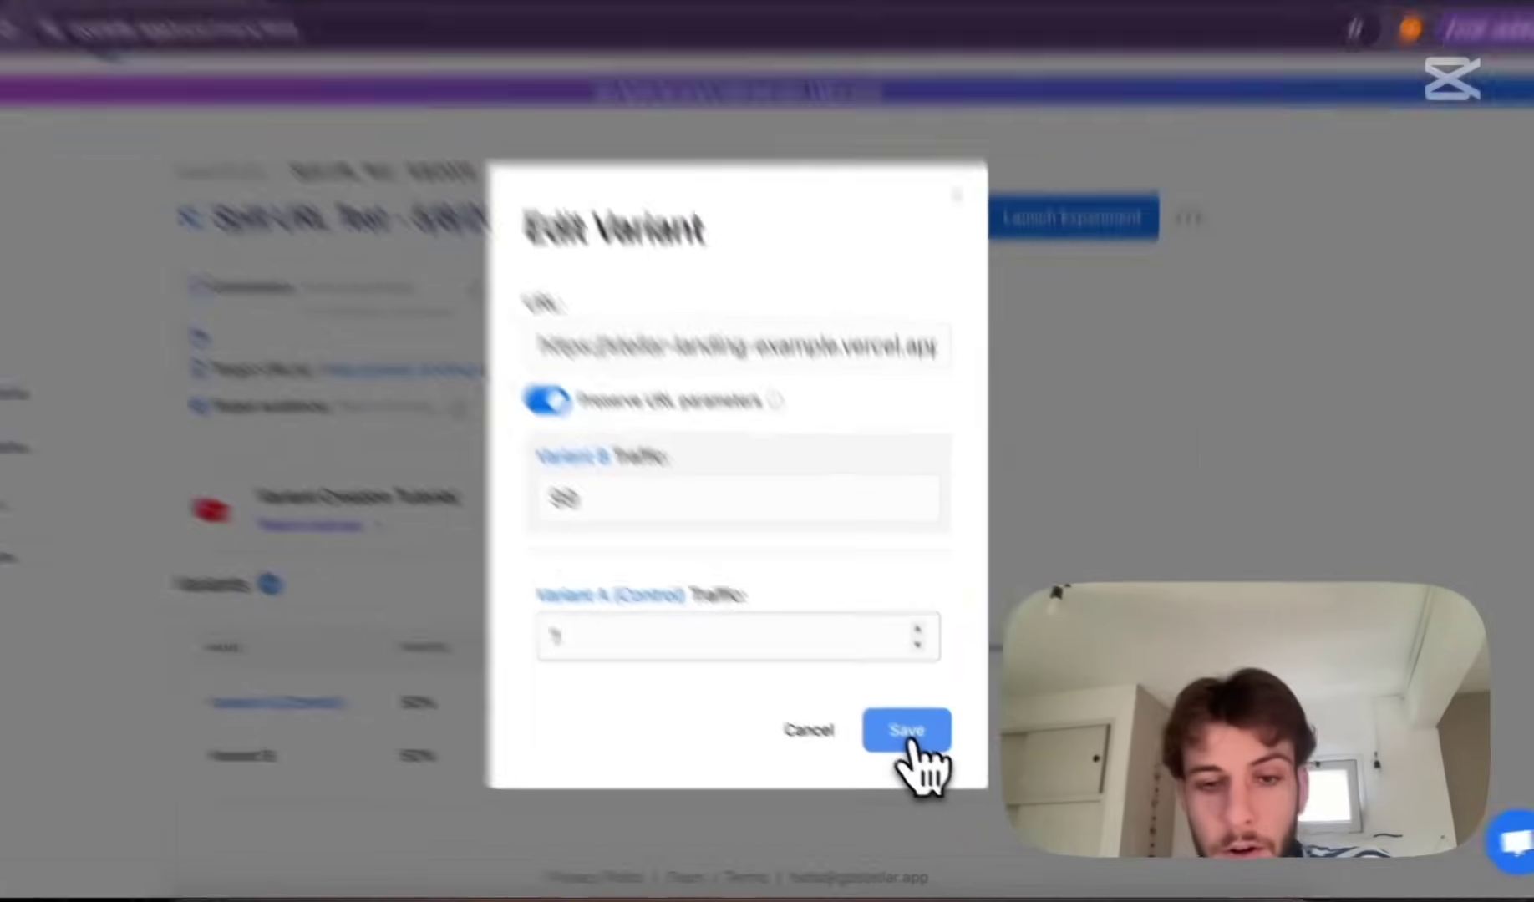
pyautogui.click(922, 746)
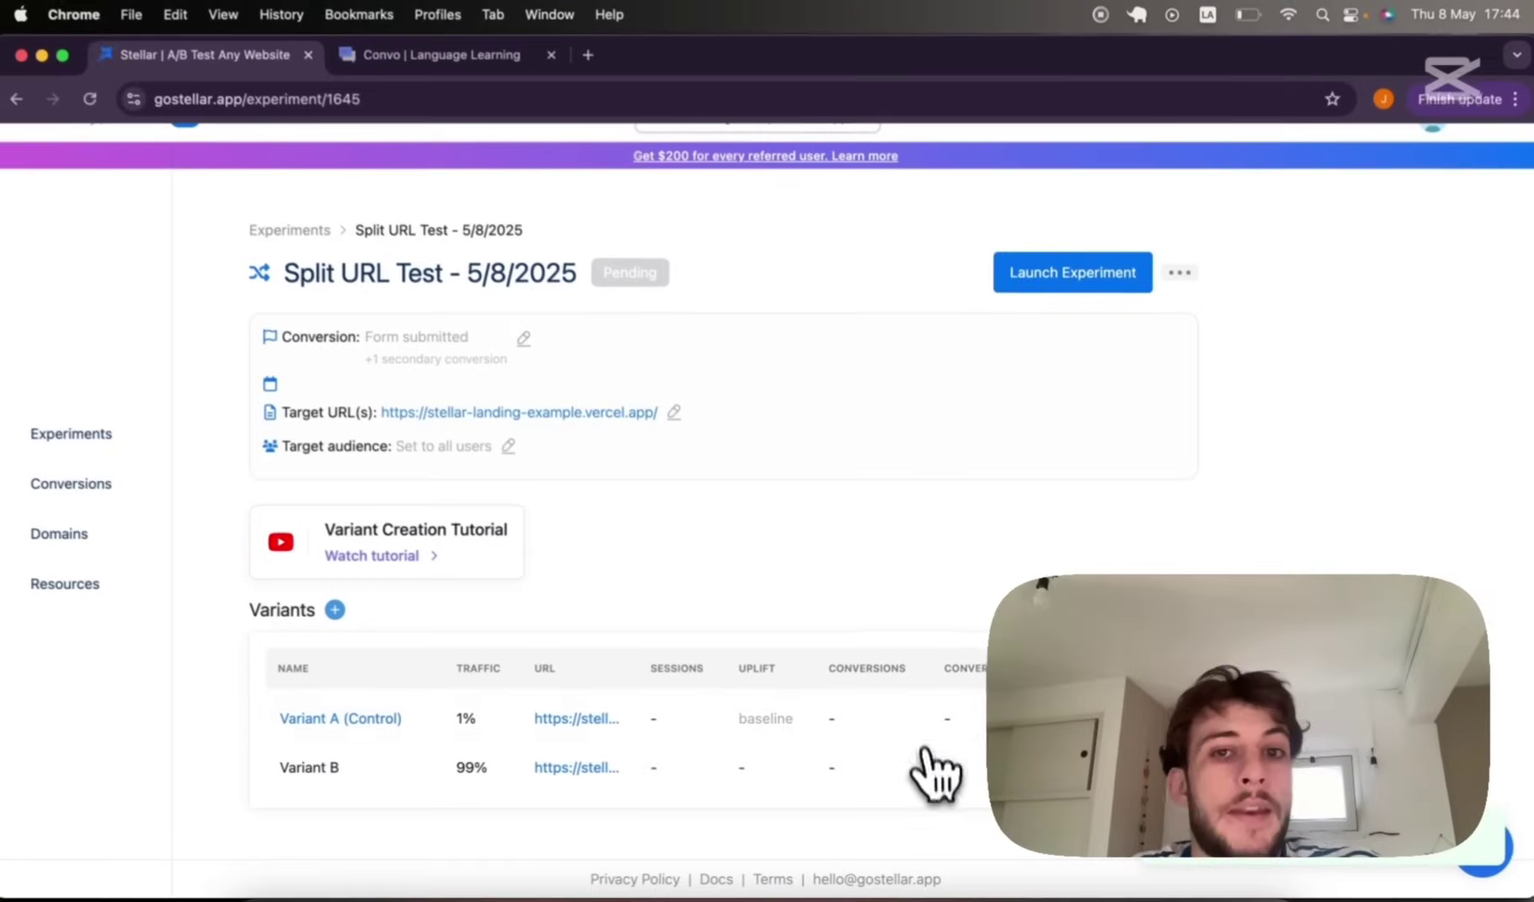
pyautogui.click(513, 450)
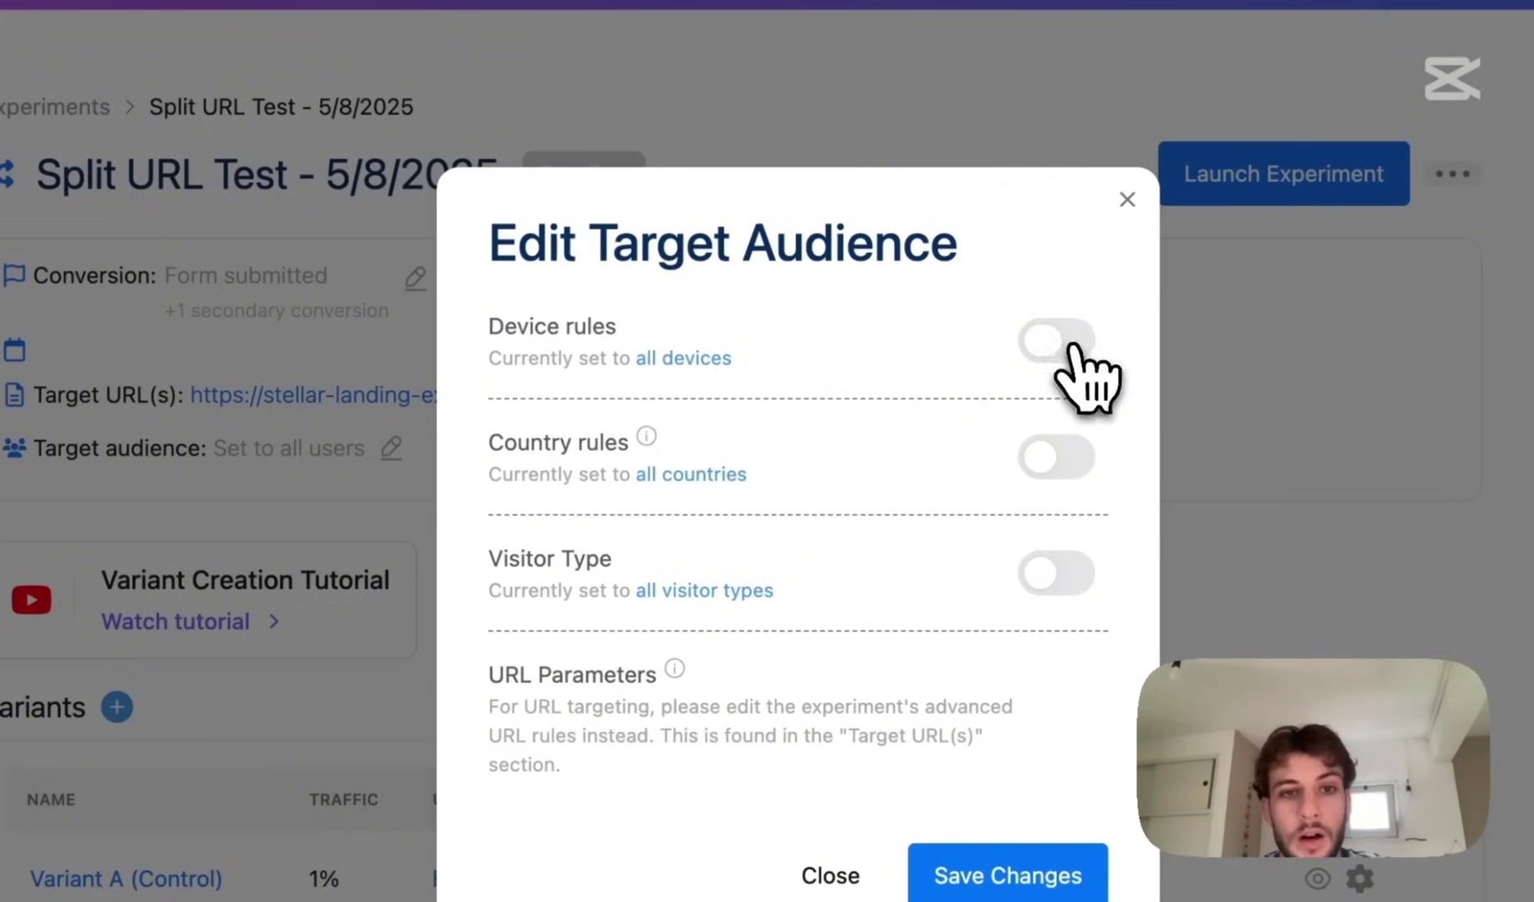
pyautogui.click(1073, 343)
pyautogui.click(973, 384)
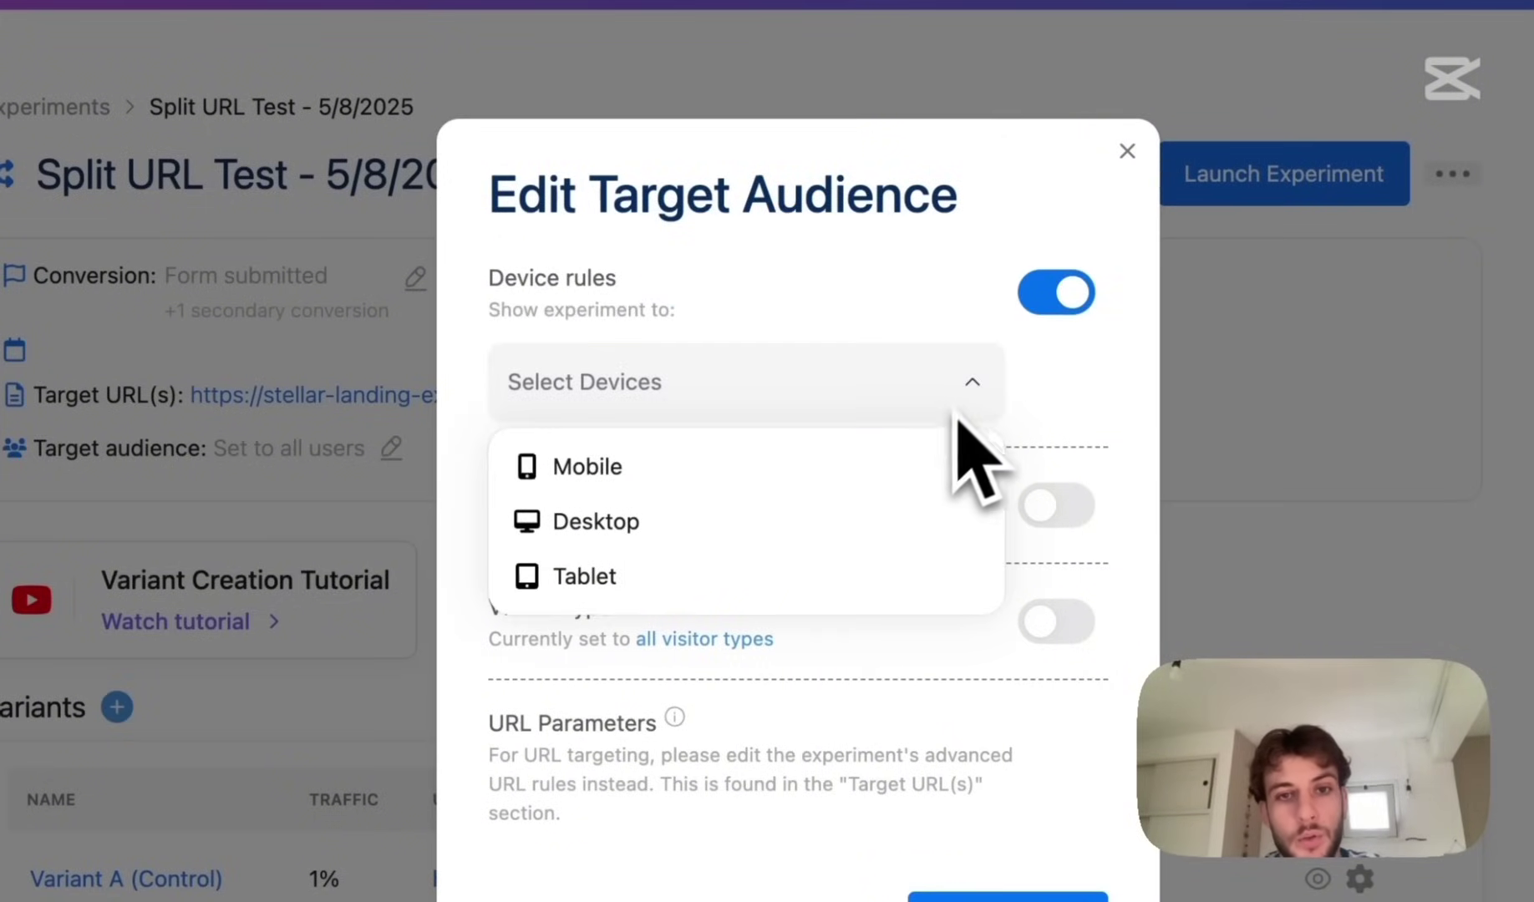
pyautogui.click(972, 406)
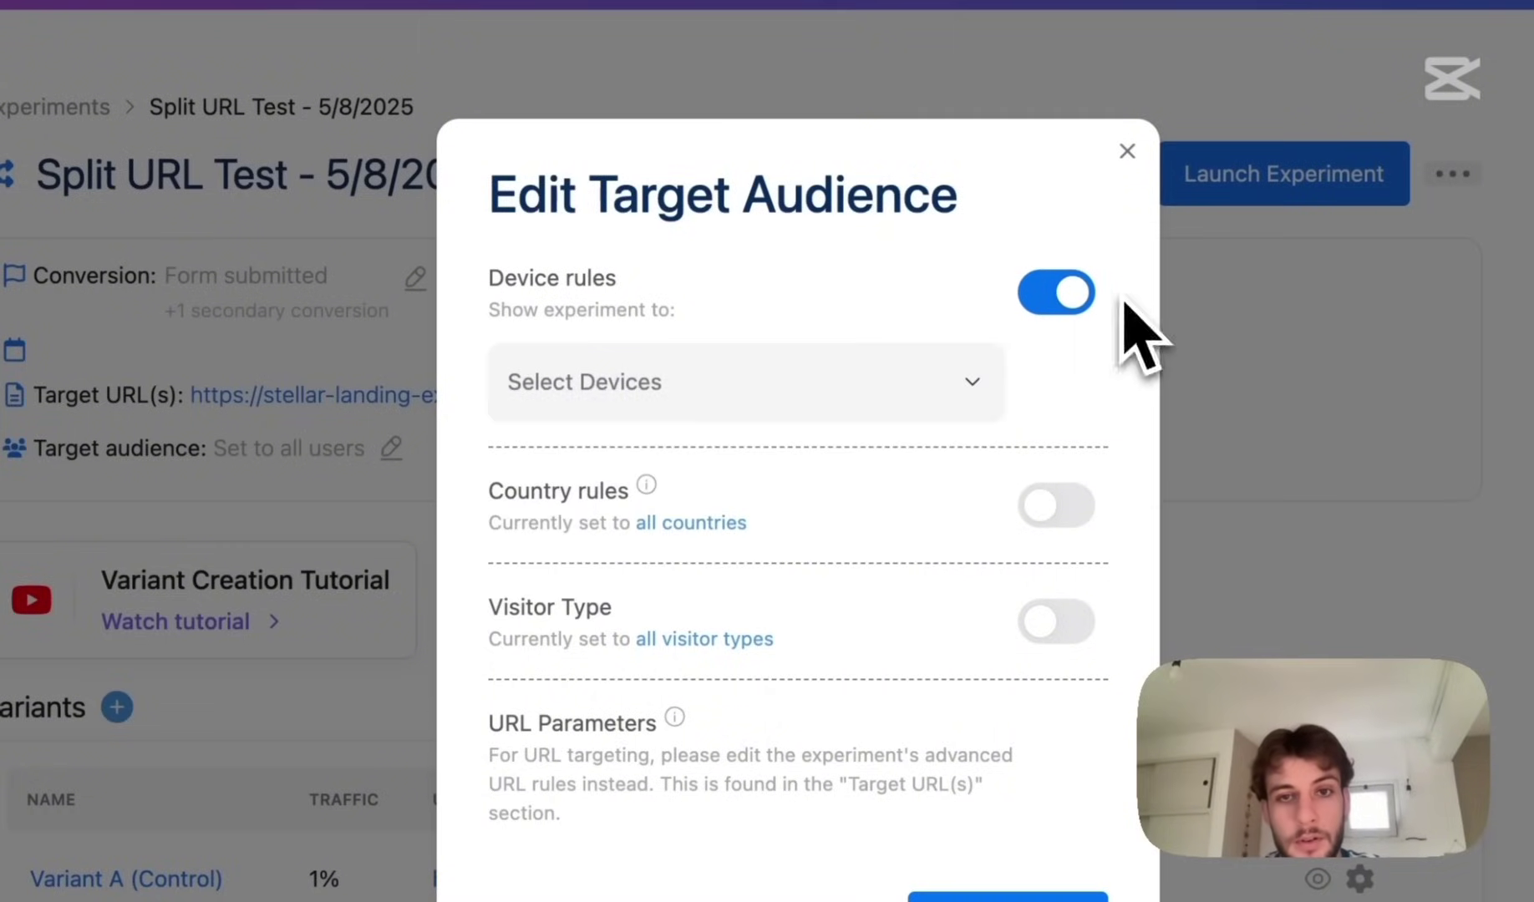
pyautogui.click(1061, 293)
pyautogui.click(1056, 455)
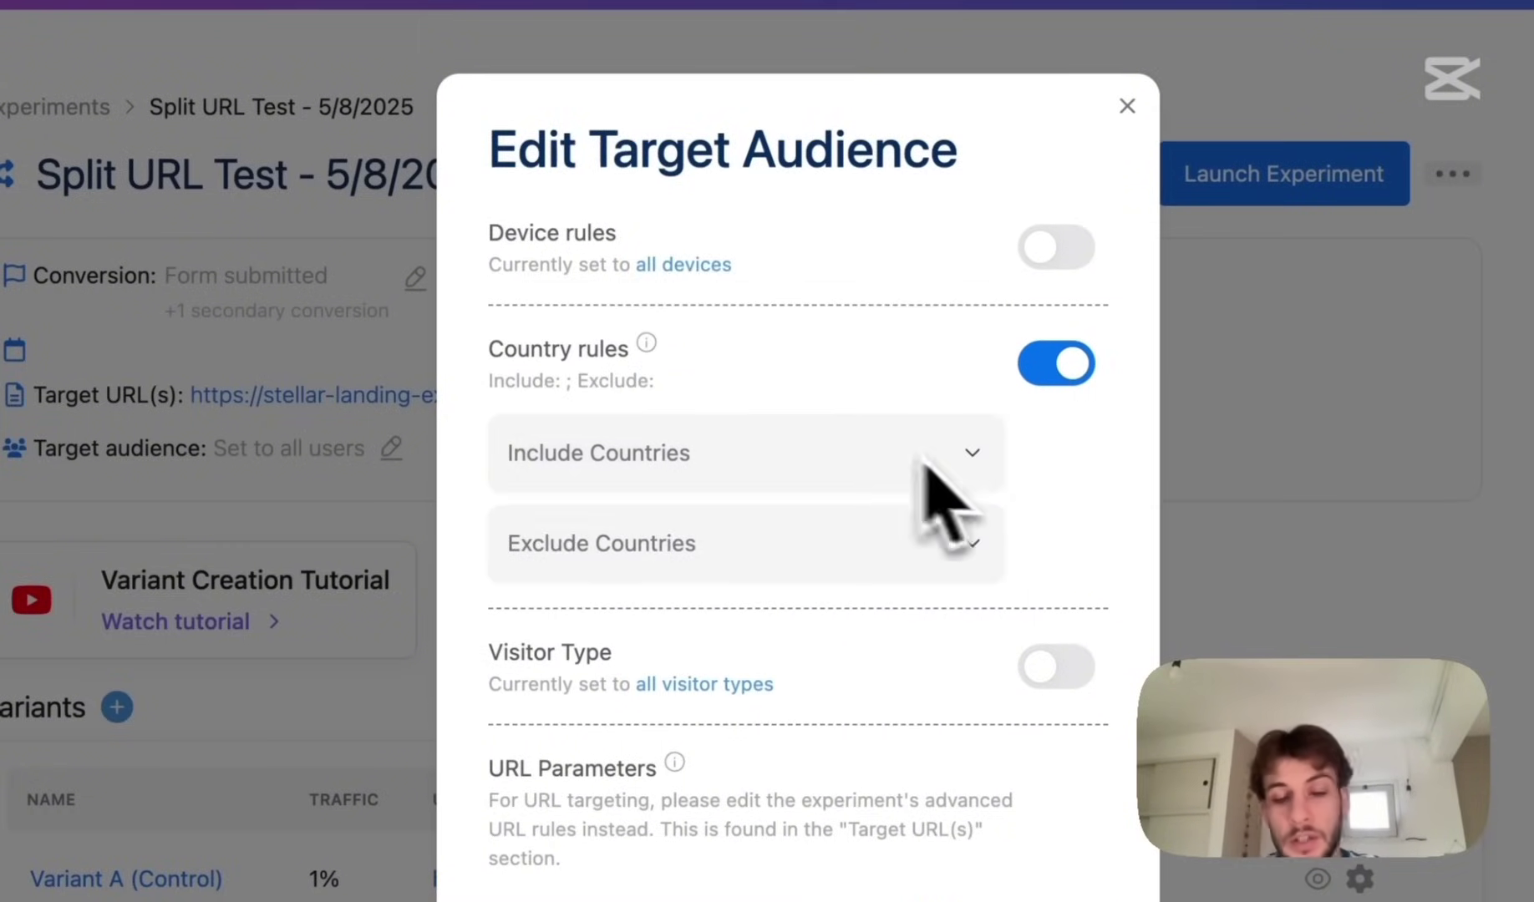
pyautogui.click(1069, 366)
pyautogui.click(1056, 571)
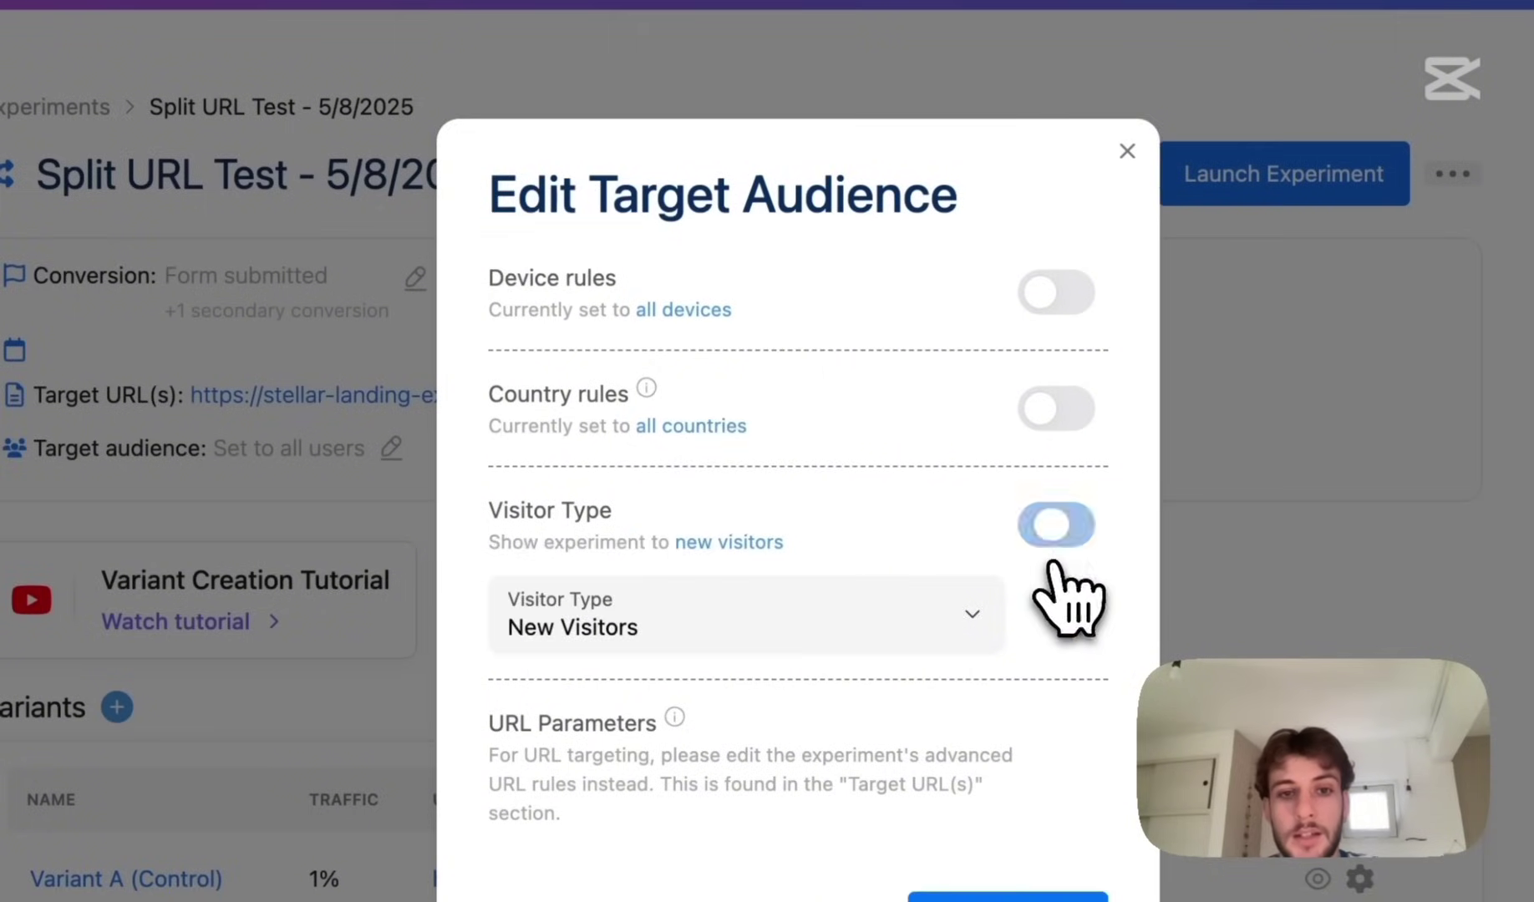
pyautogui.click(973, 618)
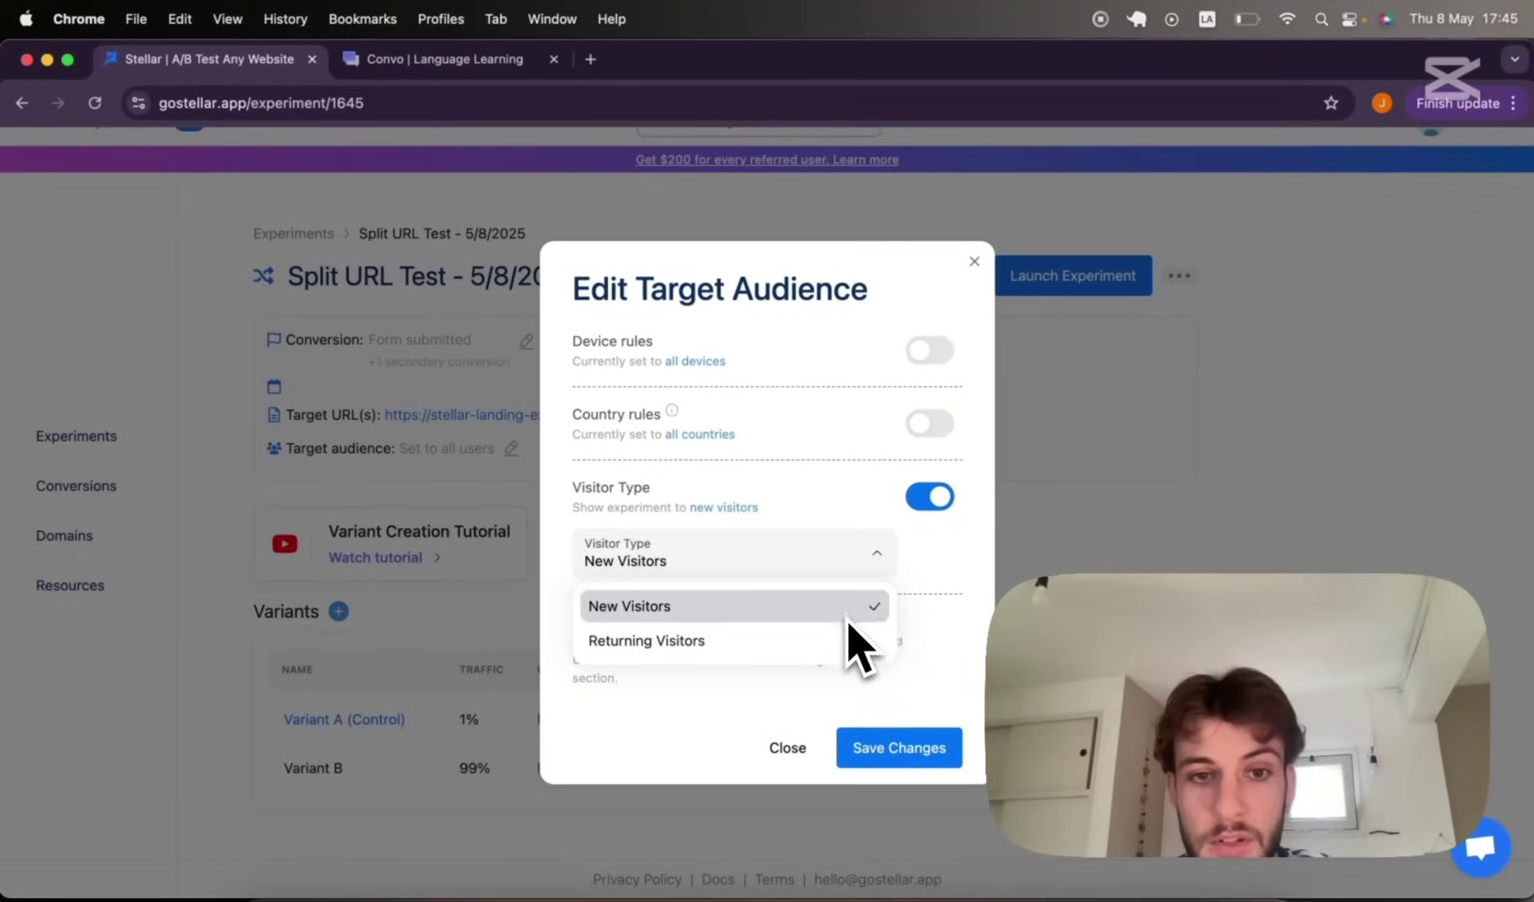
pyautogui.click(877, 558)
pyautogui.click(974, 261)
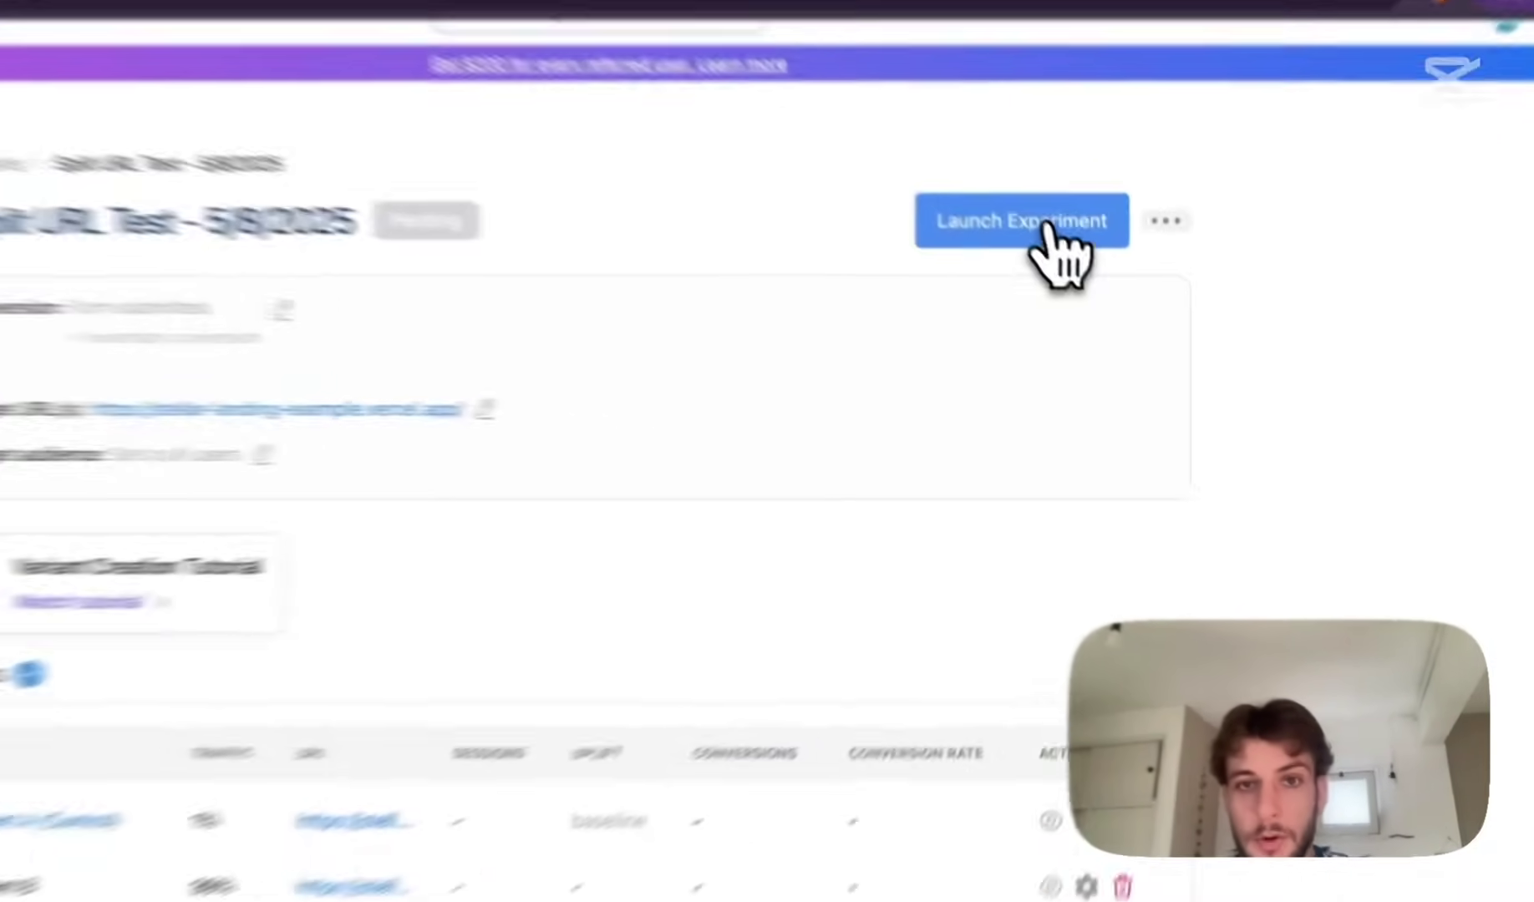
# Launch the Split URL Test, then click Start Speaking Now on Convo's landing page B
pyautogui.click(1073, 276)
pyautogui.click(891, 610)
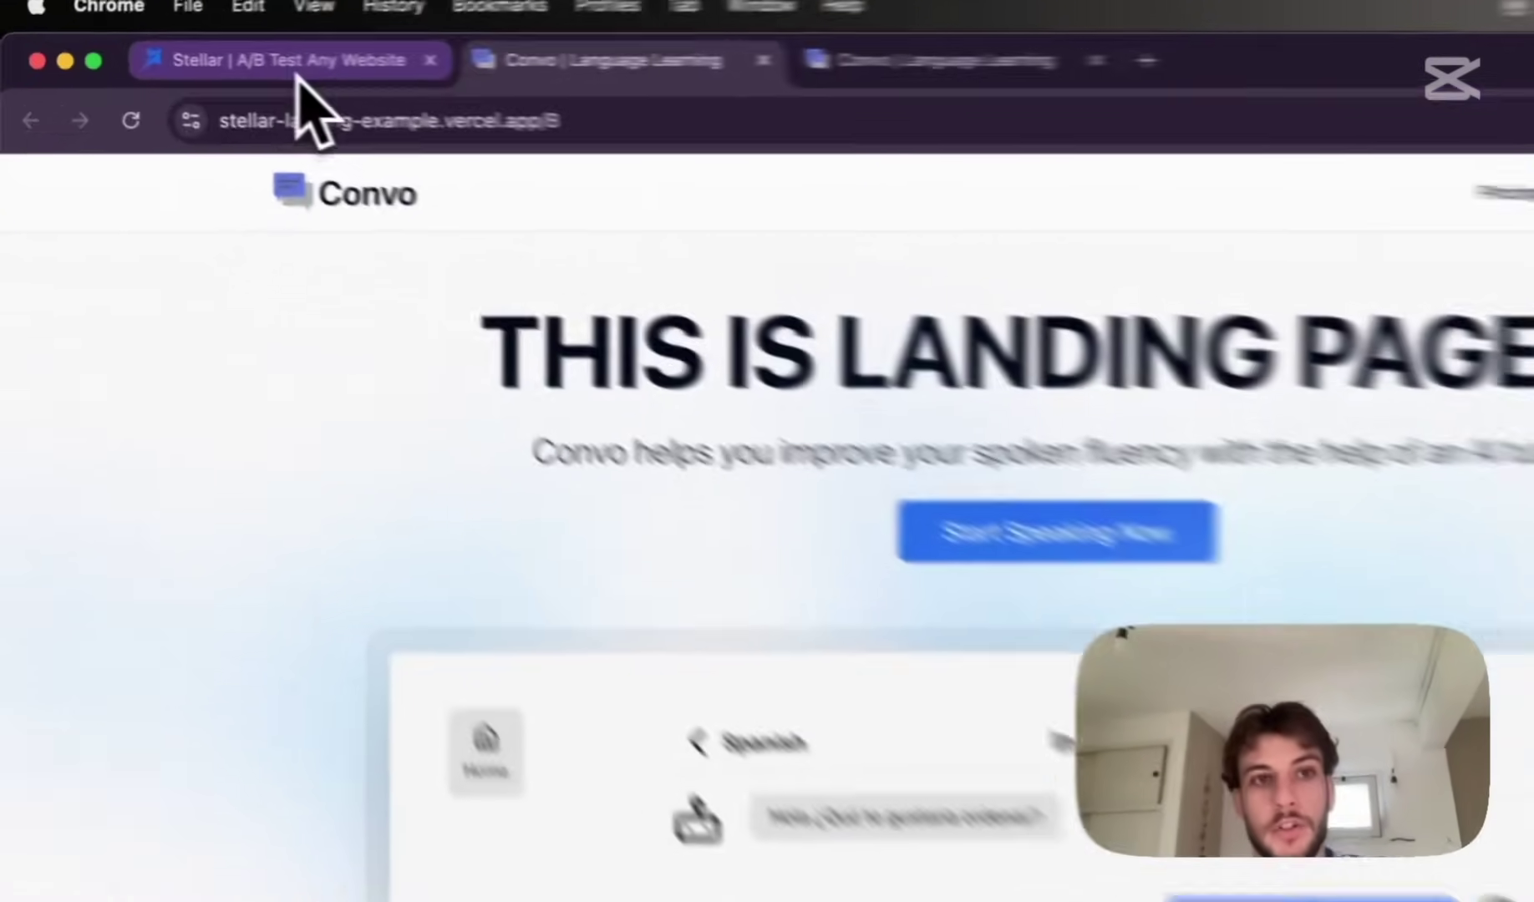
pyautogui.click(238, 60)
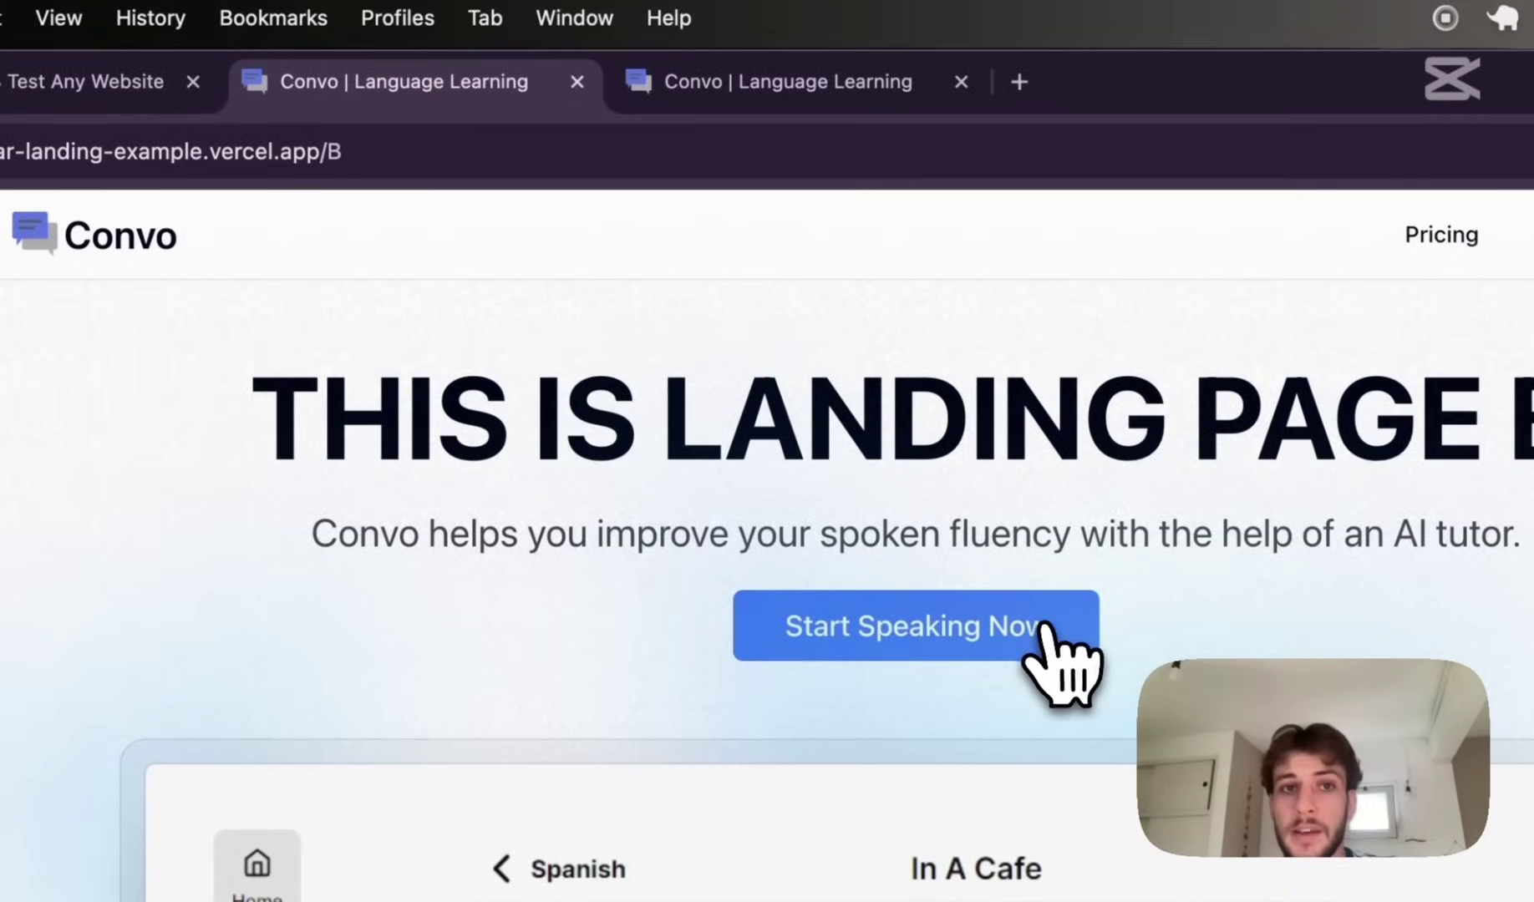
pyautogui.click(1046, 635)
# Reload the Split URL Test and switch its results goal from Form submitted to CTA click
pyautogui.click(126, 91)
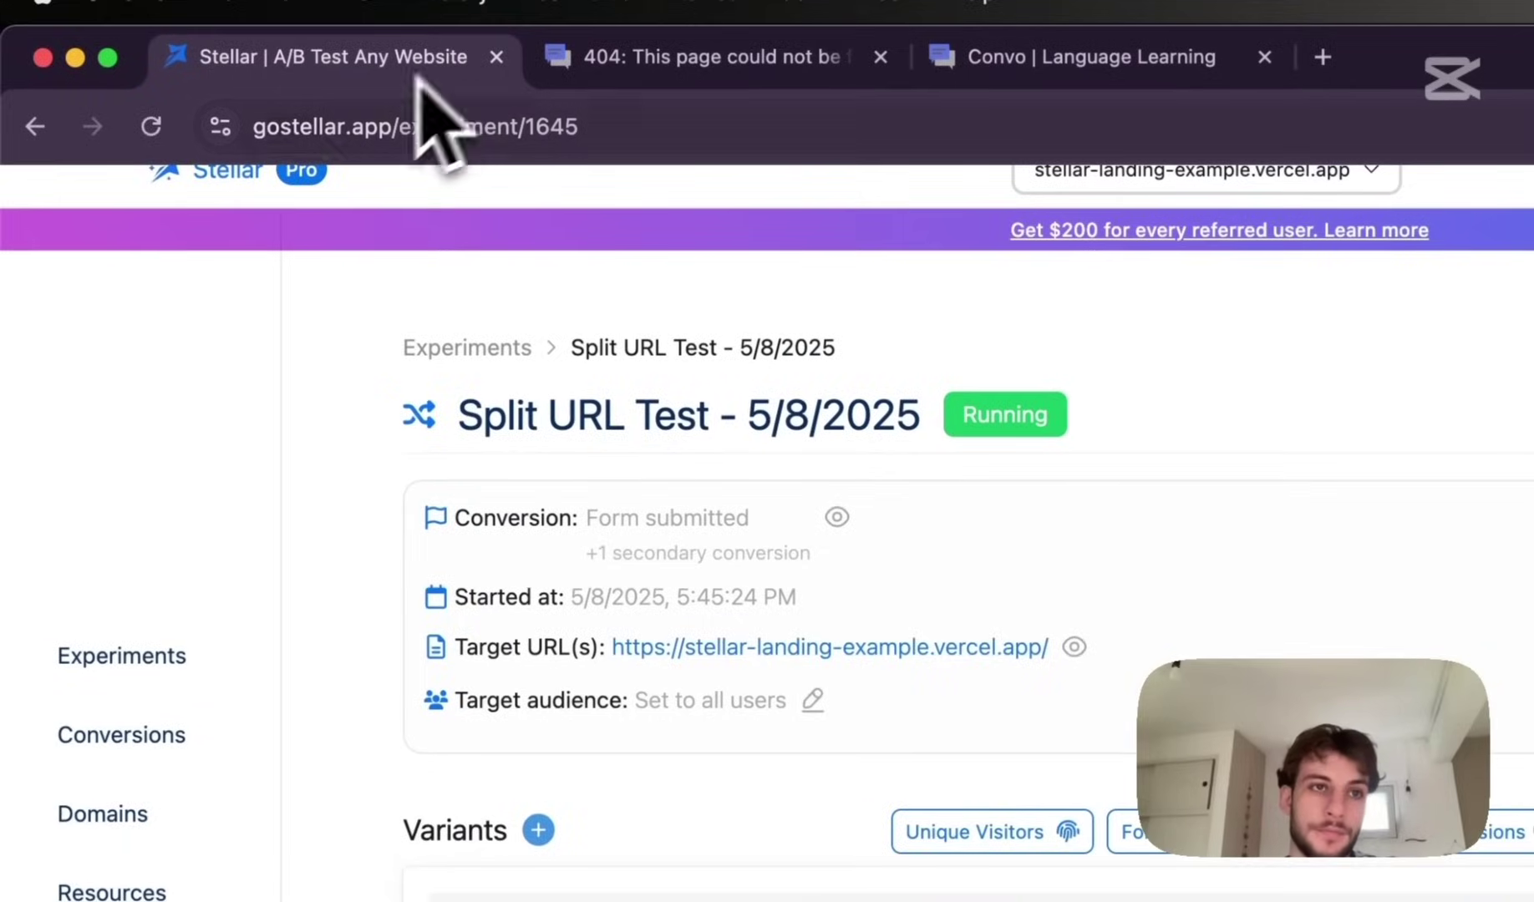
pyautogui.click(150, 126)
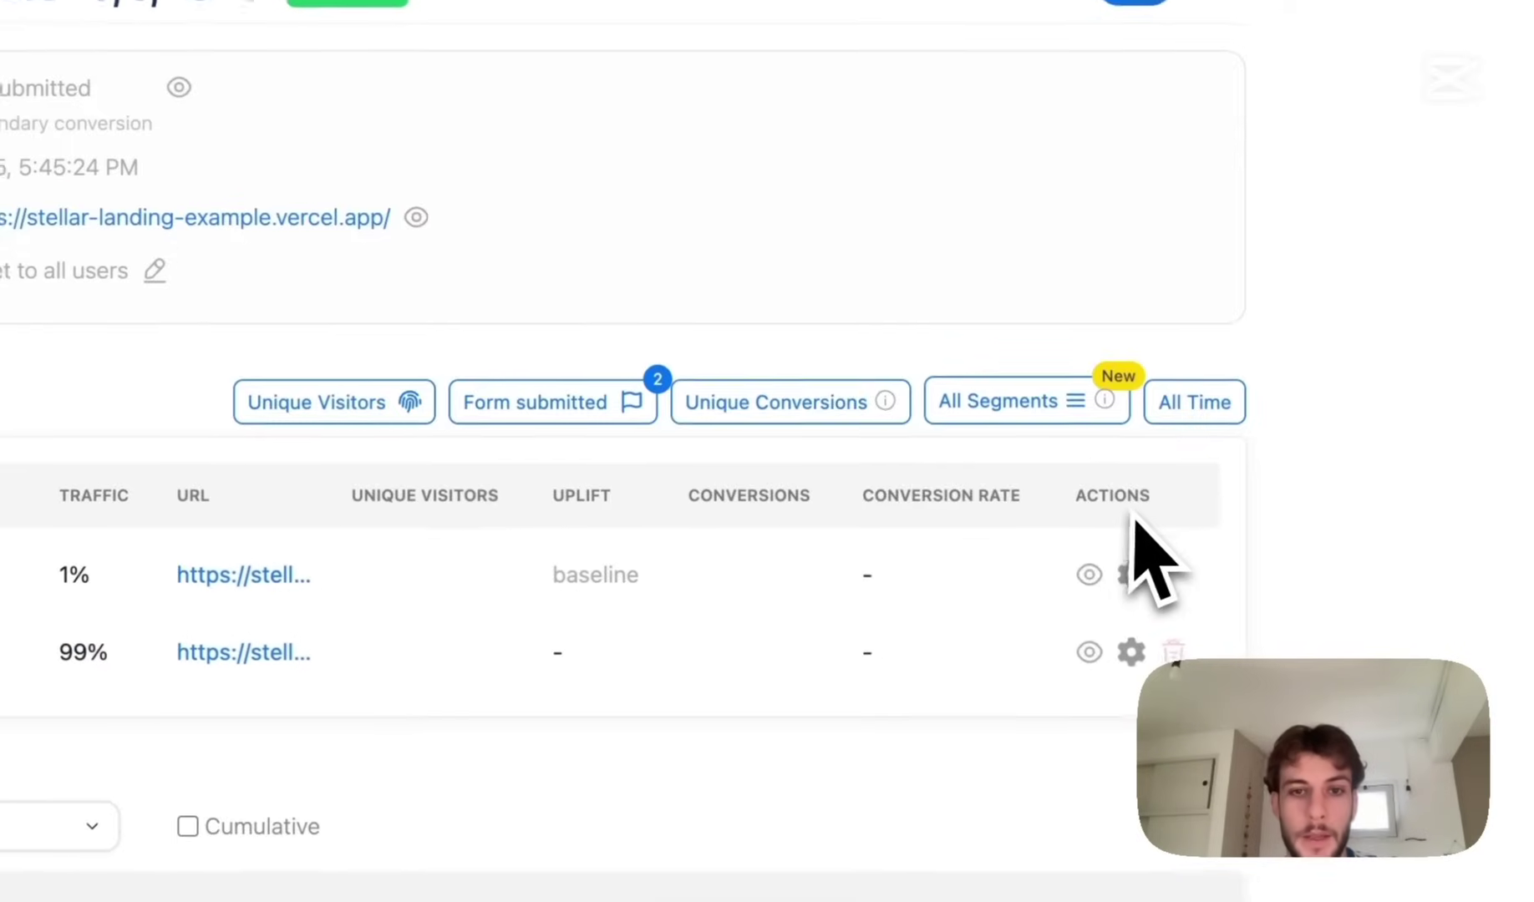
pyautogui.click(577, 402)
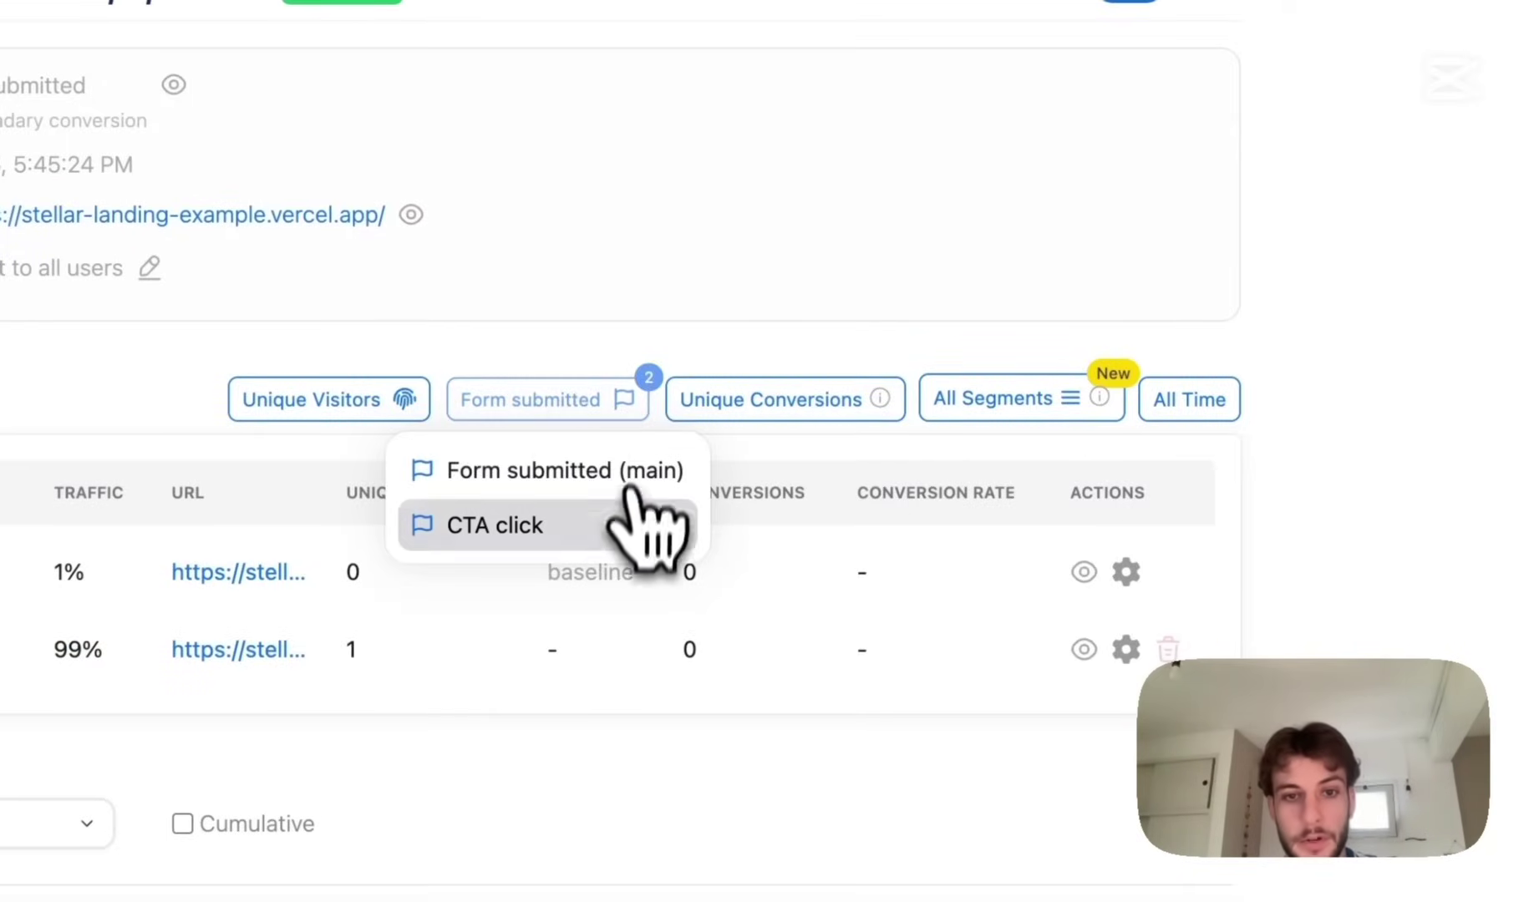
pyautogui.click(617, 530)
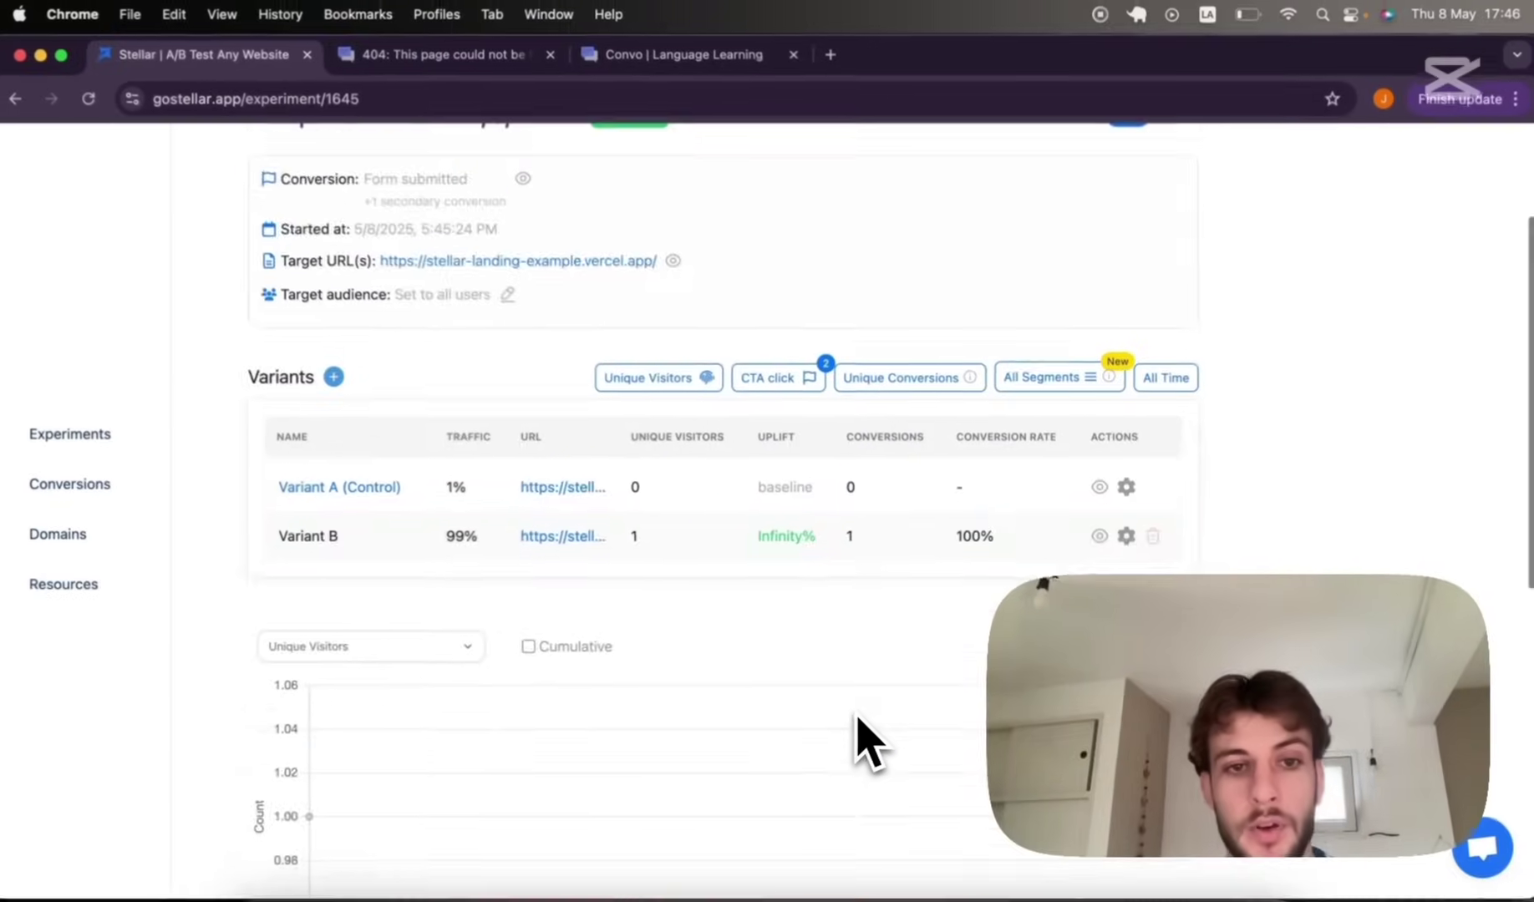
pyautogui.scroll(-2, 861, 720)
pyautogui.scroll(-5, 859, 721)
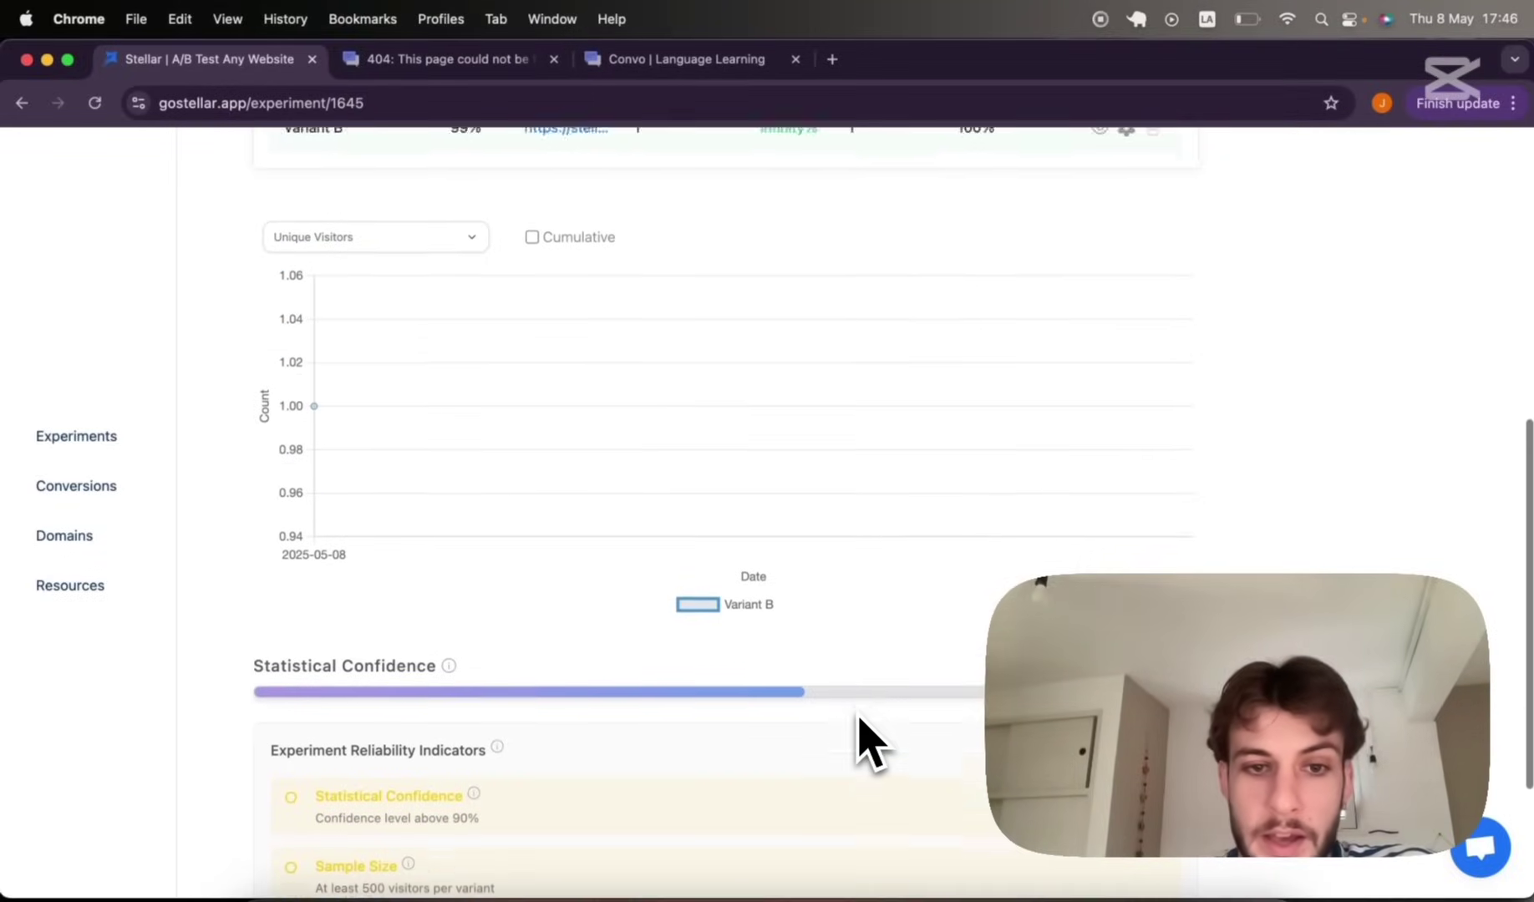
pyautogui.scroll(5, 496, 676)
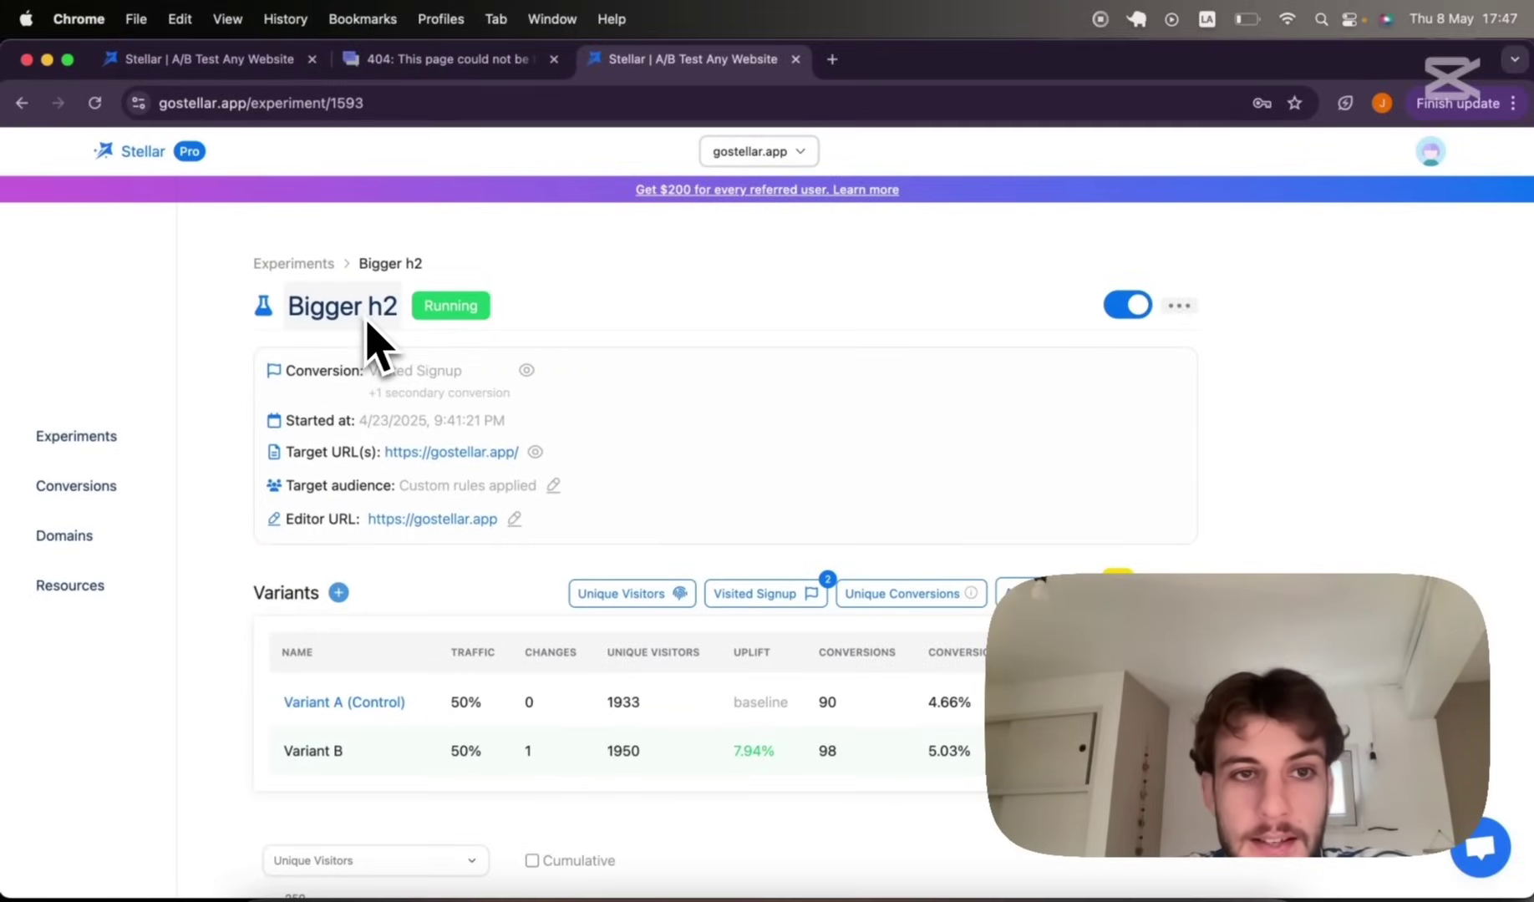
# Scroll through Bigger h2's variants table, chart and Statistical Confidence section
pyautogui.scroll(-8, 534, 526)
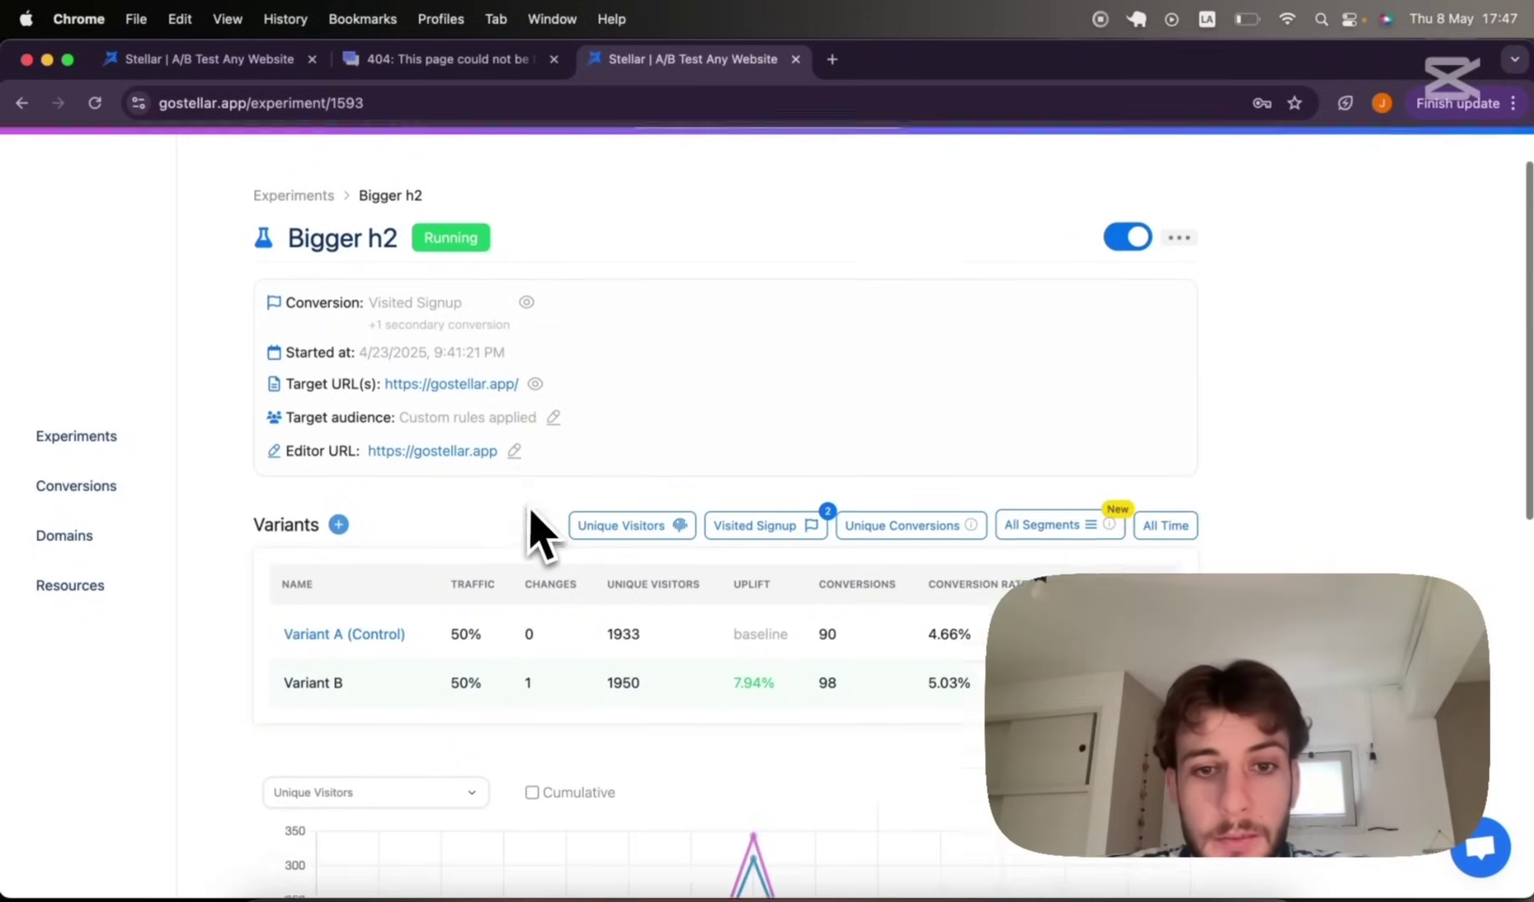
pyautogui.scroll(4, 534, 531)
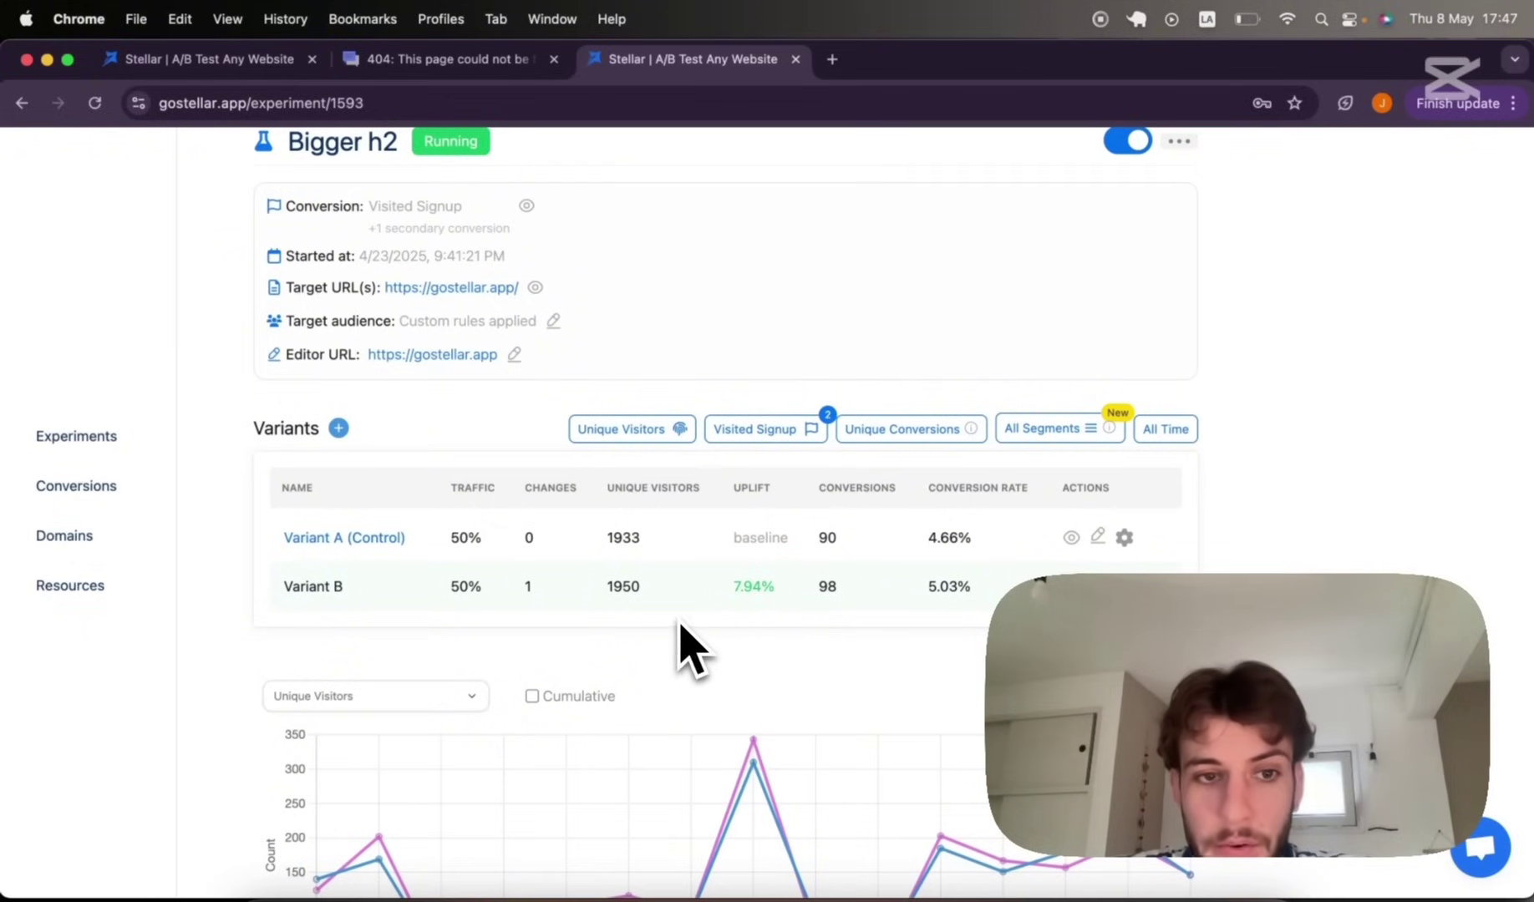
pyautogui.scroll(-8, 360, 643)
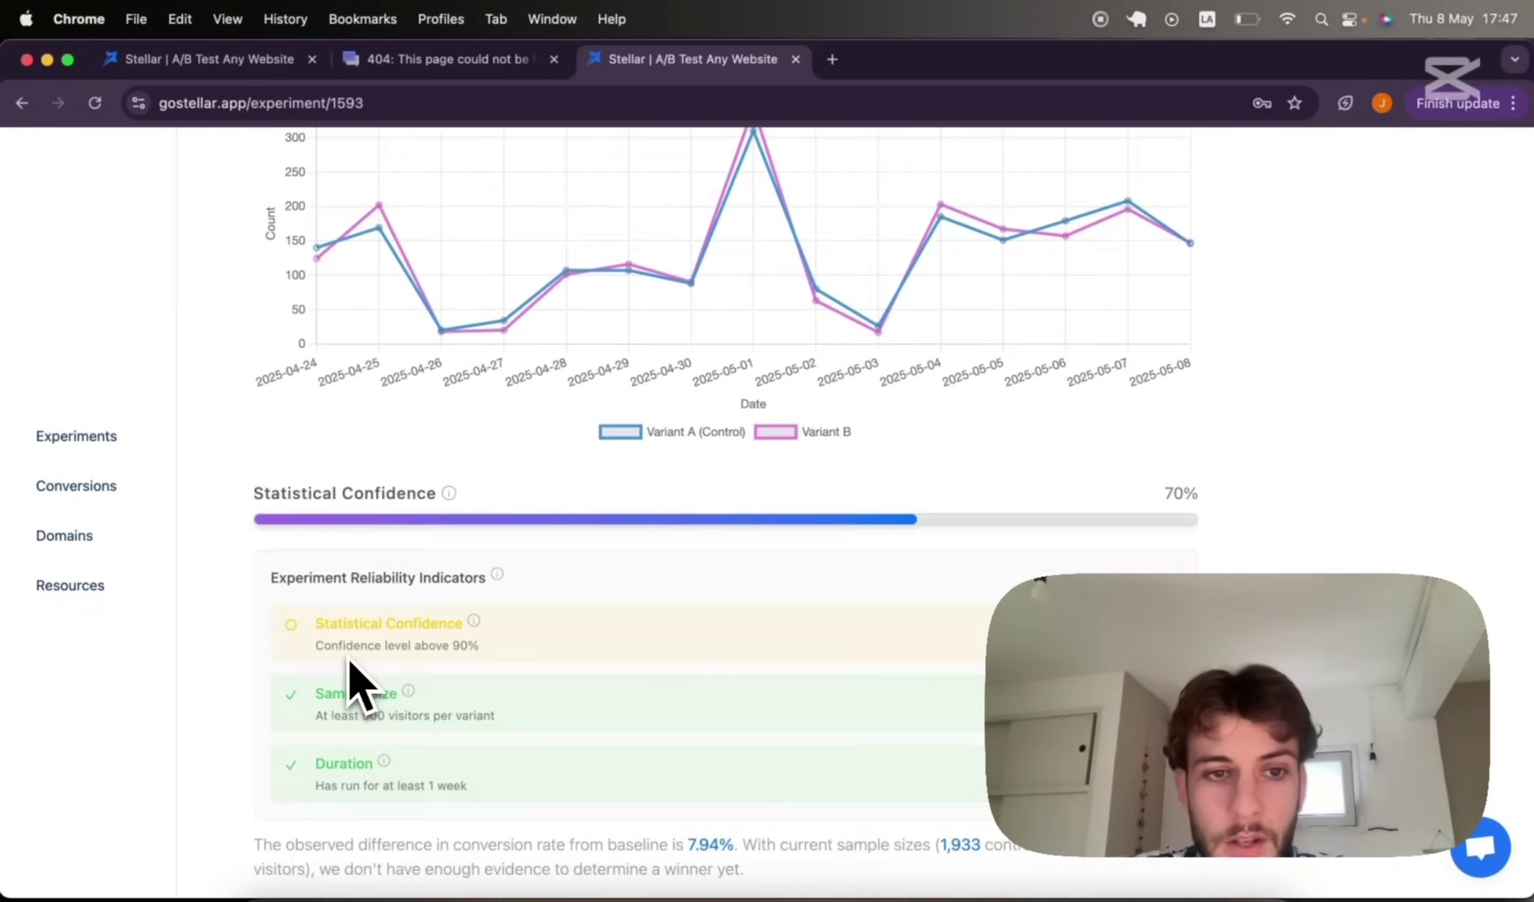
pyautogui.scroll(1, 701, 505)
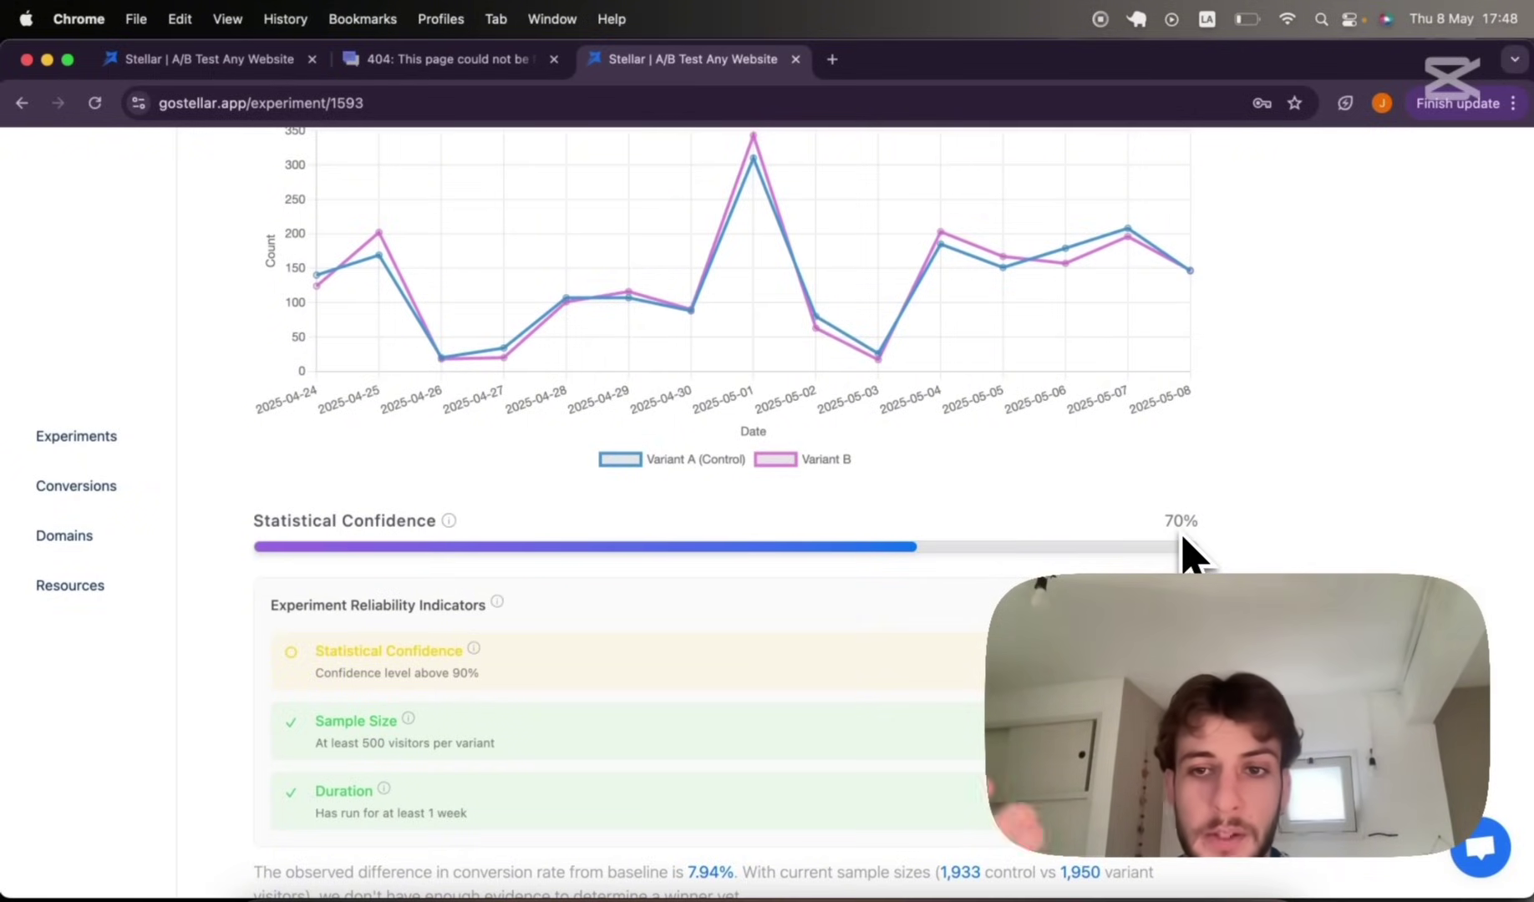
pyautogui.scroll(-3, 1193, 553)
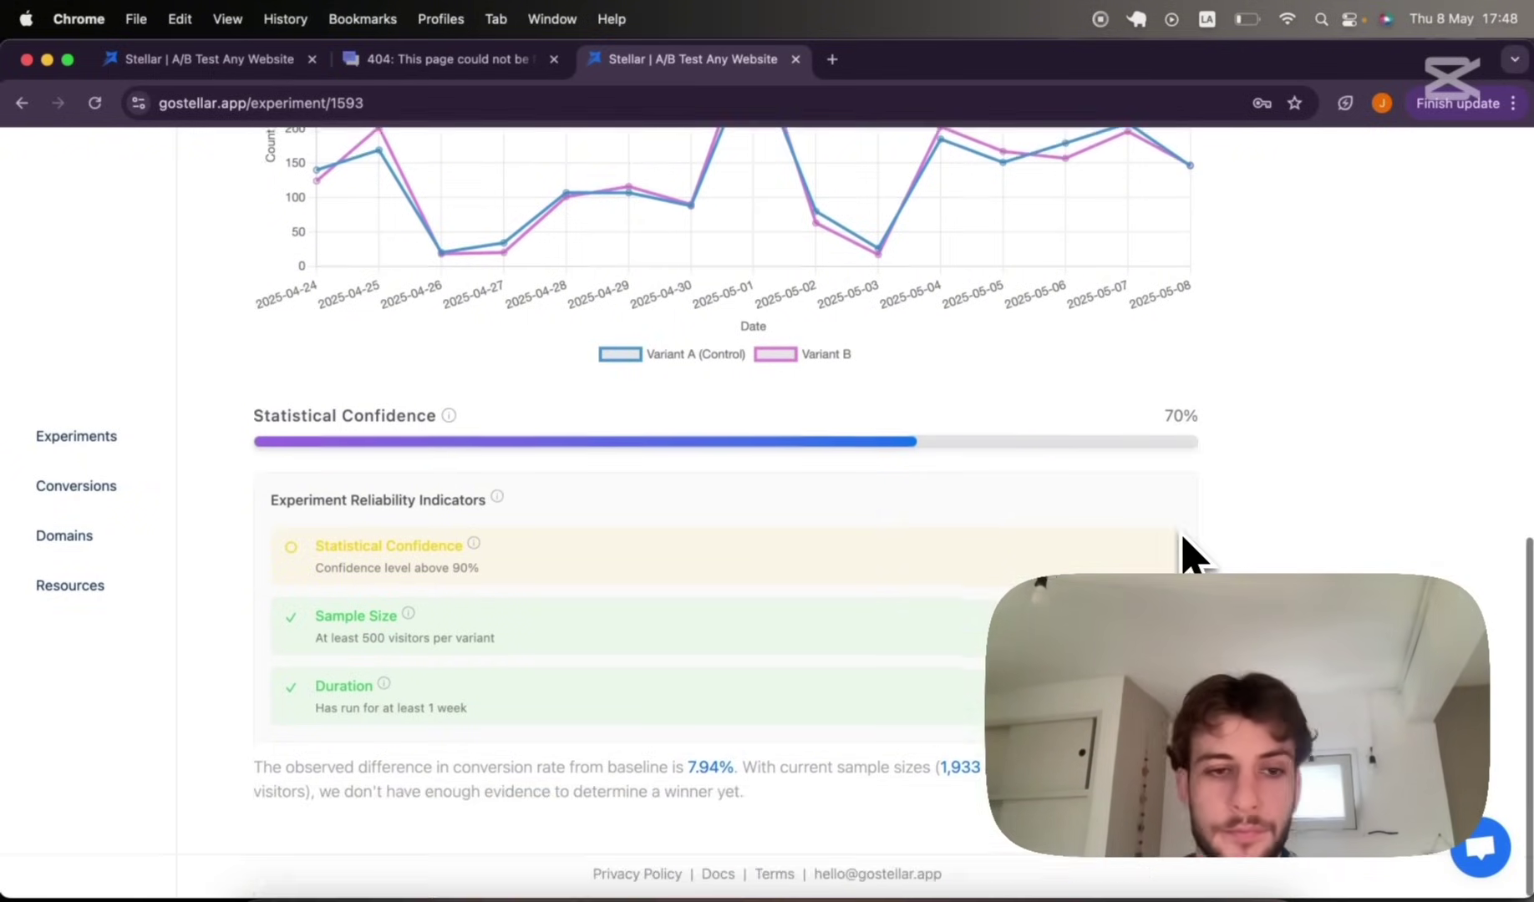
pyautogui.scroll(10, 1193, 553)
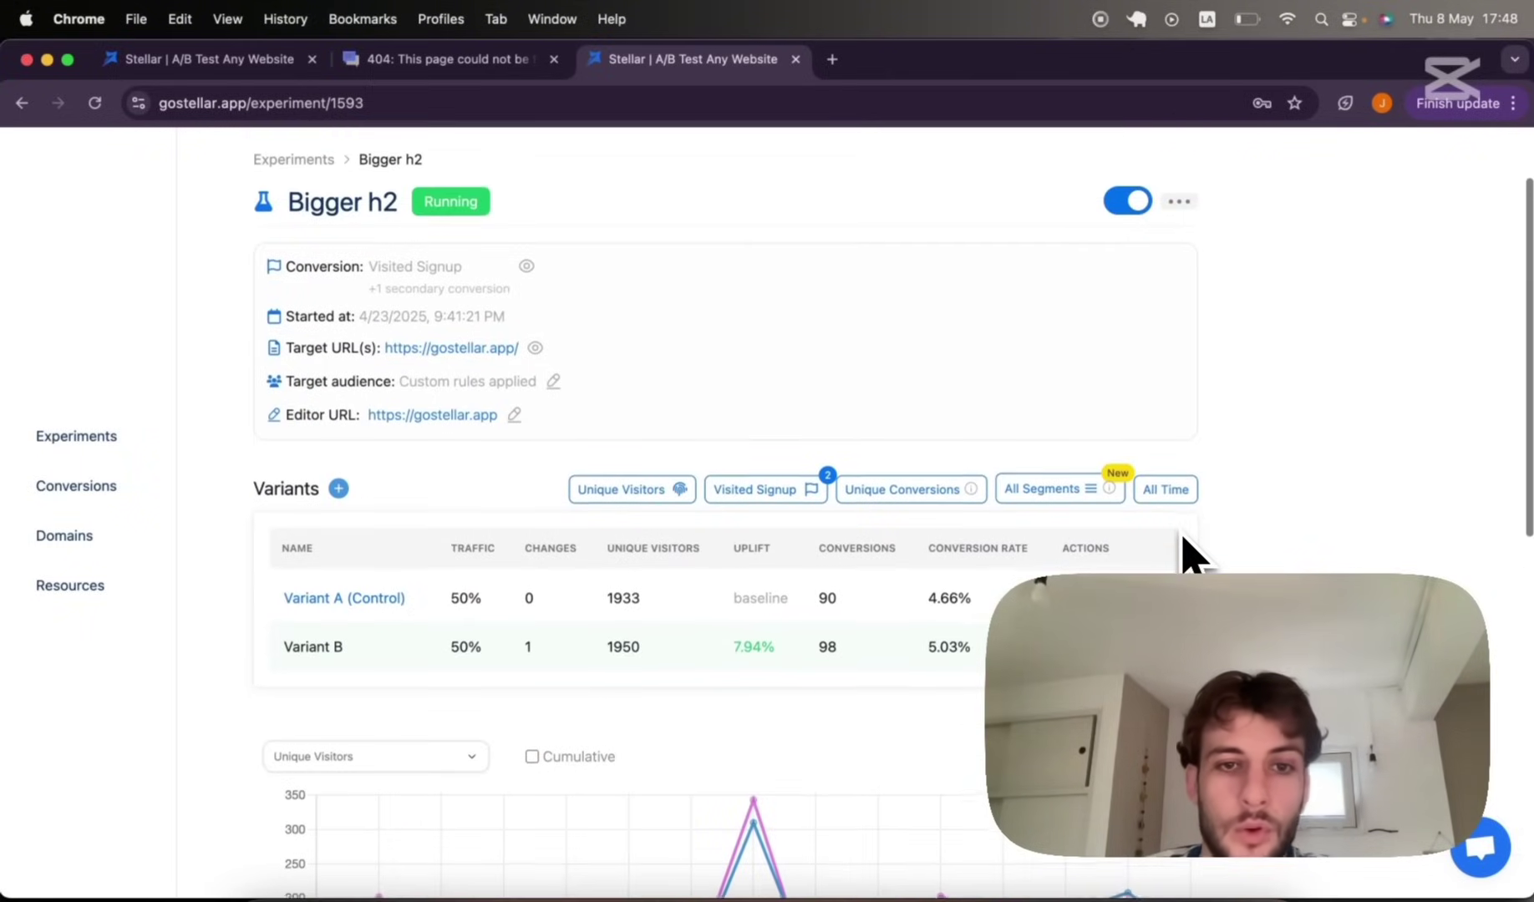